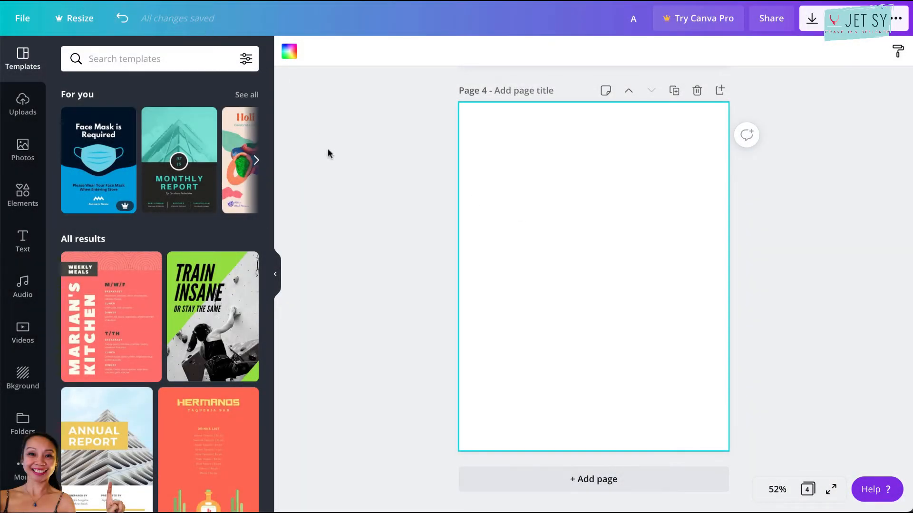
# Add a square shape to page 4 and stretch it into a narrow vertical strip spanning the full page height.
pyautogui.click(28, 193)
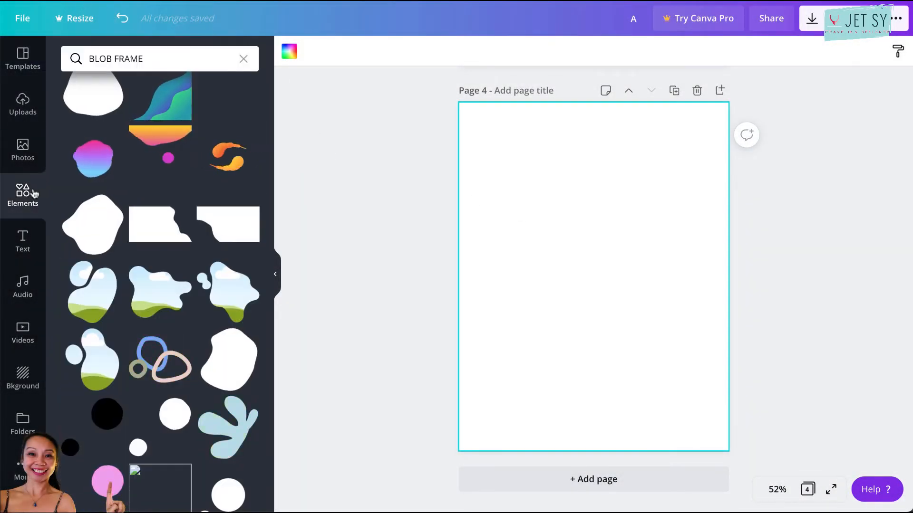
pyautogui.click(244, 58)
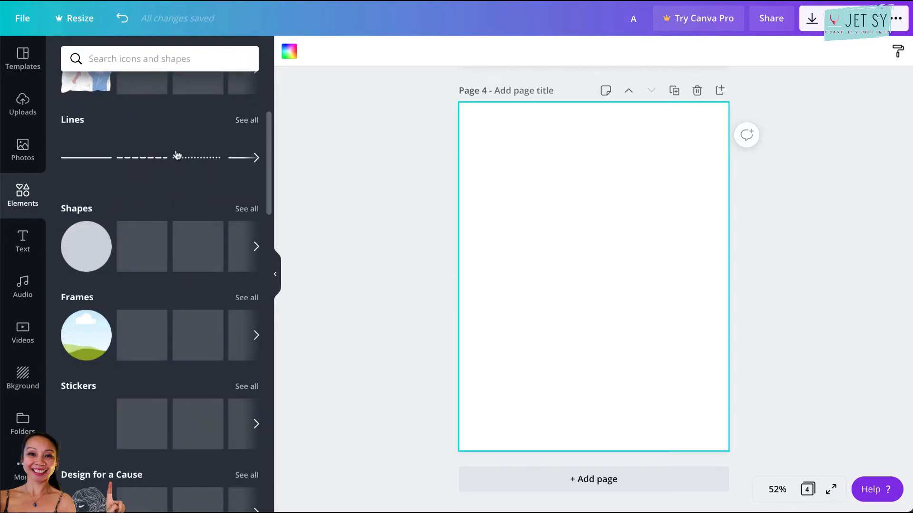
pyautogui.click(120, 248)
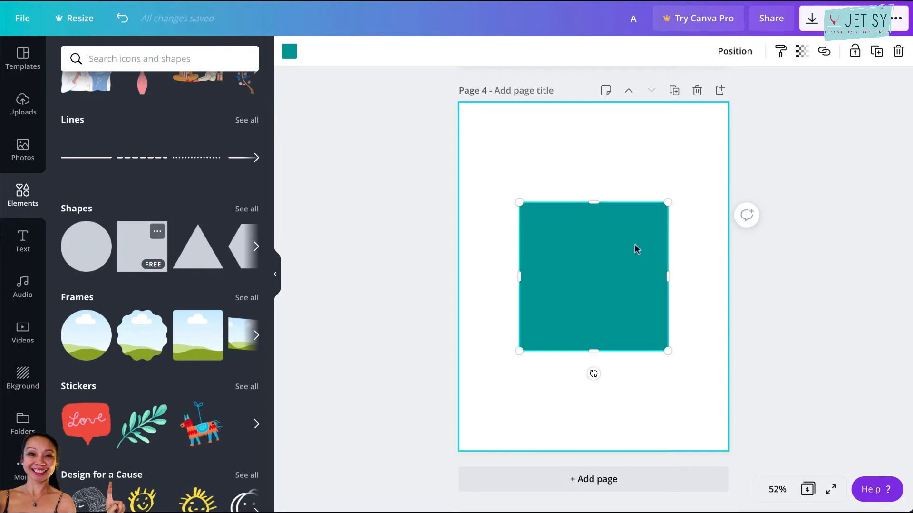
pyautogui.moveTo(541, 272); pyautogui.dragTo(594, 271)
pyautogui.moveTo(633, 201); pyautogui.dragTo(631, 107)
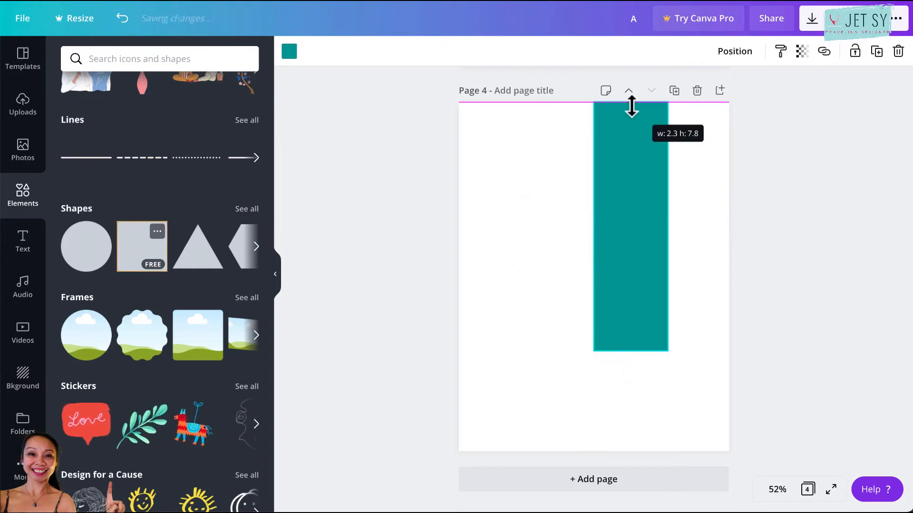
pyautogui.moveTo(629, 352); pyautogui.dragTo(629, 451)
# Place the strip flush with the page's right edge, widen it slightly inward and fill it with the dark red document colour.
pyautogui.moveTo(660, 364); pyautogui.dragTo(681, 366)
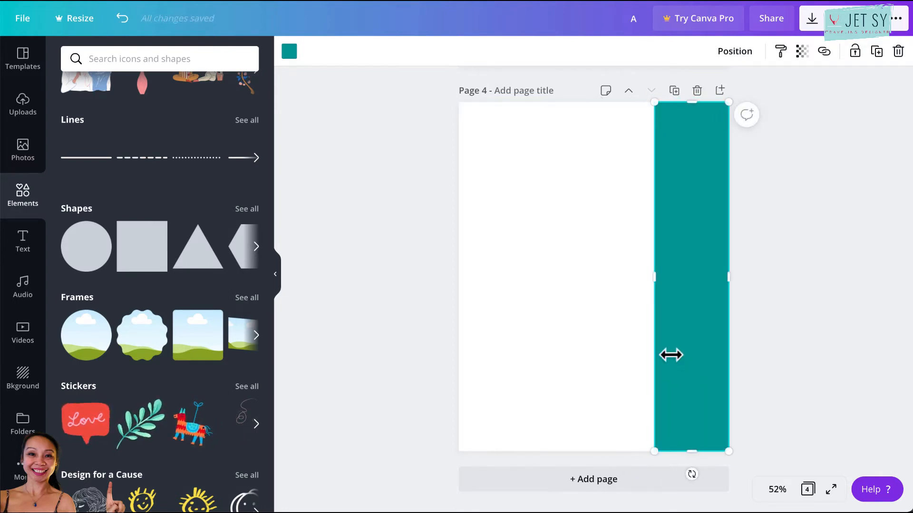
pyautogui.moveTo(656, 283); pyautogui.dragTo(643, 282)
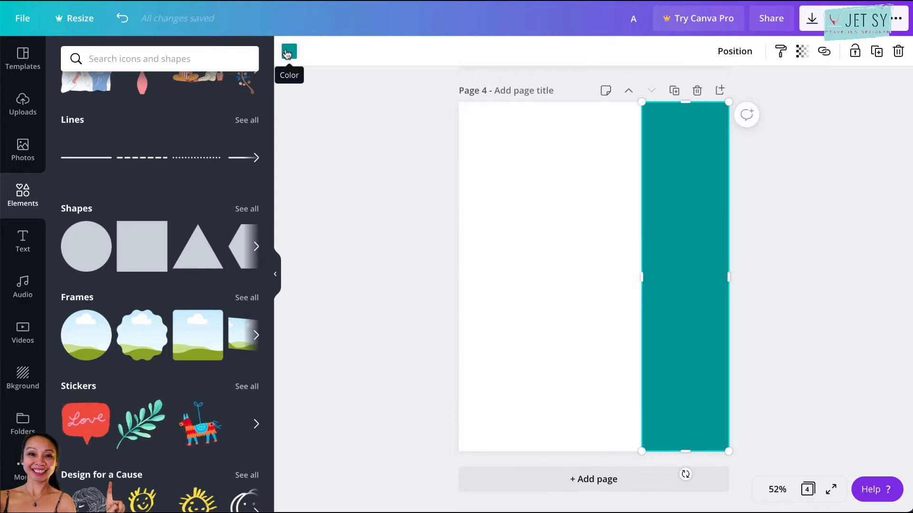
pyautogui.click(288, 52)
pyautogui.click(181, 180)
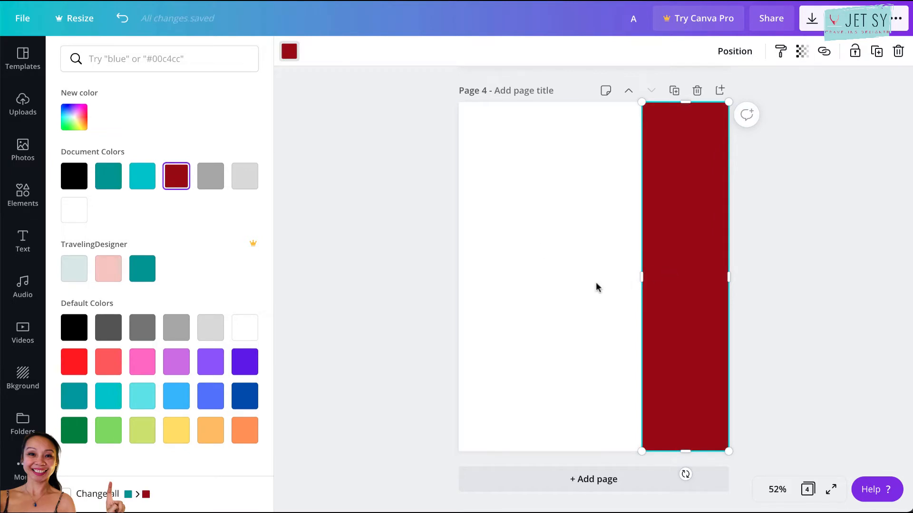
pyautogui.click(572, 288)
# Add a text box reading TAKEOUT and set its font to Archivo Black.
pyautogui.press('t')
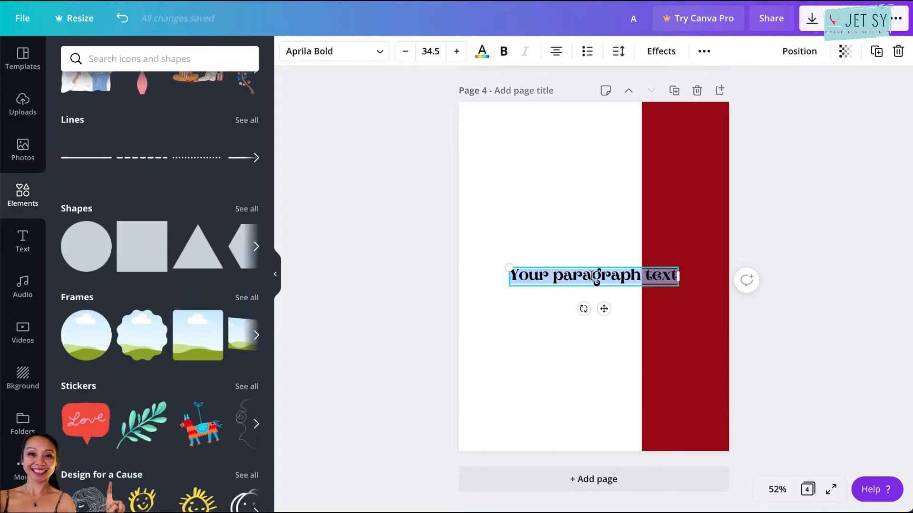
pyautogui.write('TAKE')
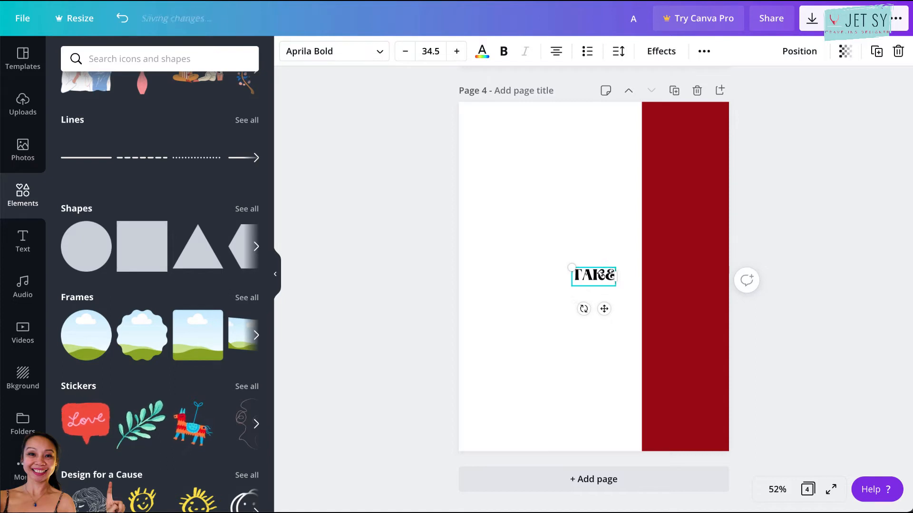
pyautogui.write('OUT')
pyautogui.hotkey('ctrl', 'a')
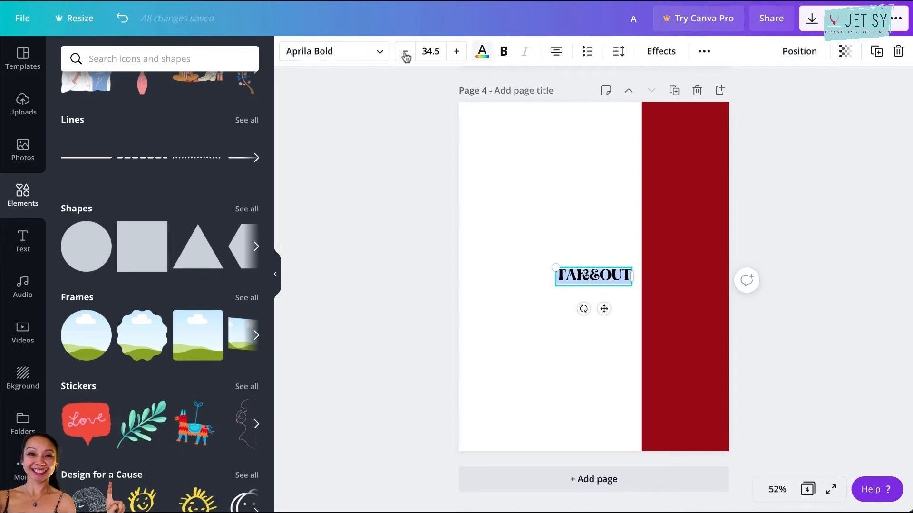
pyautogui.click(374, 54)
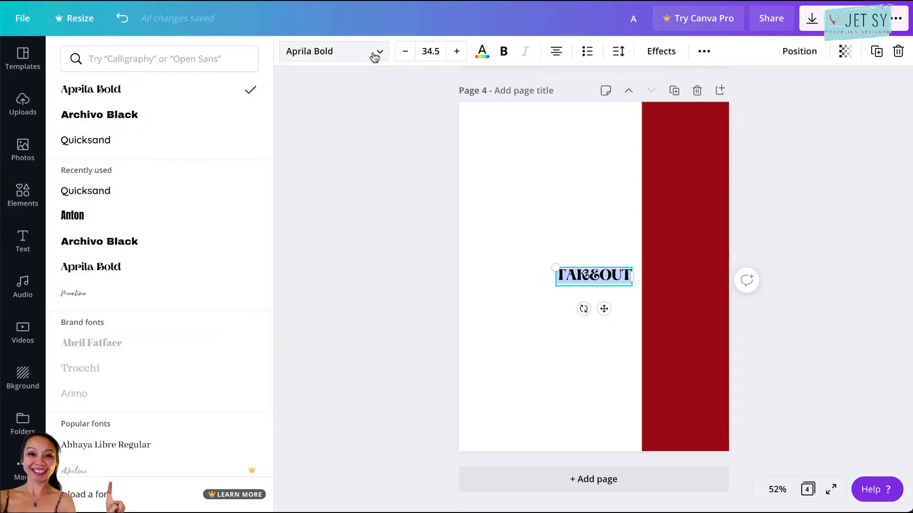
pyautogui.click(169, 116)
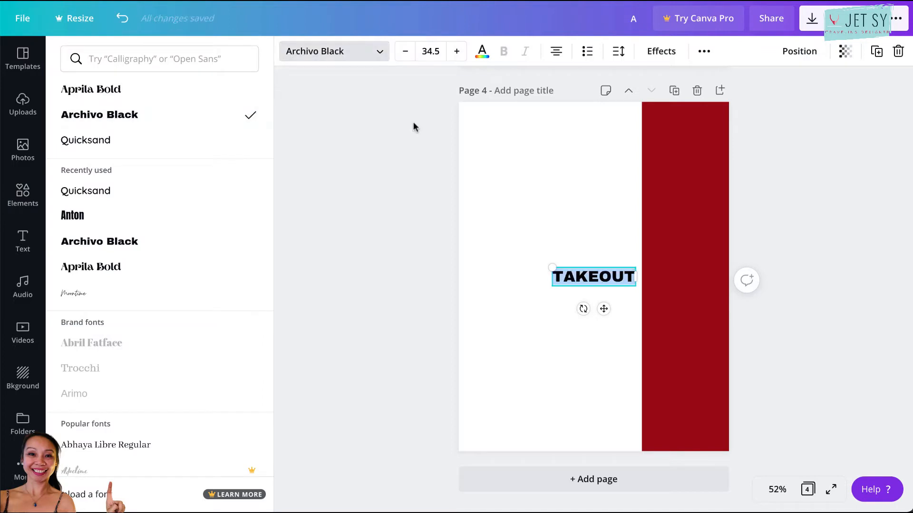
# Colour the TAKEOUT text white and set its font size to 130.
pyautogui.click(482, 53)
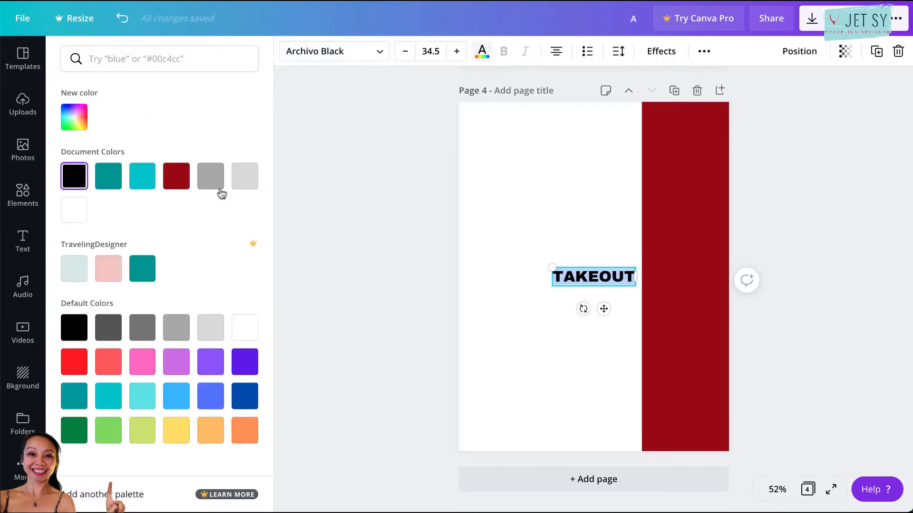
pyautogui.click(241, 335)
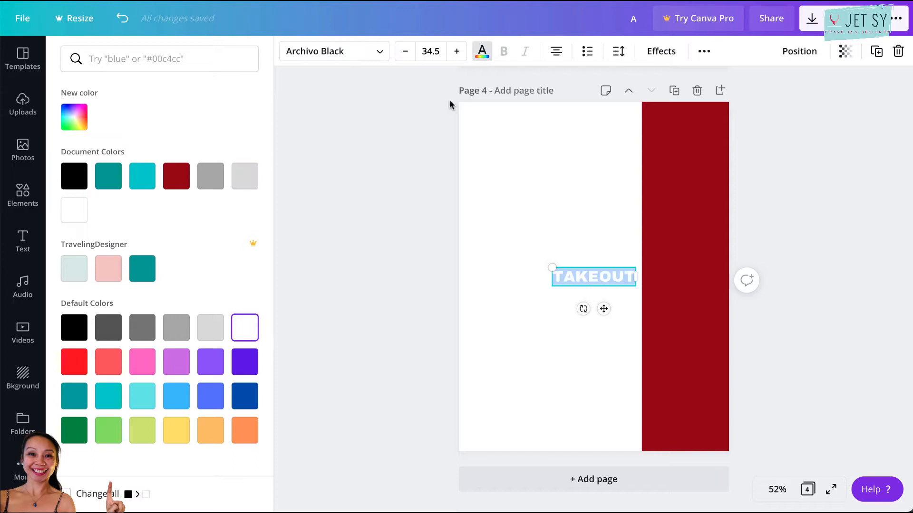
pyautogui.click(430, 54)
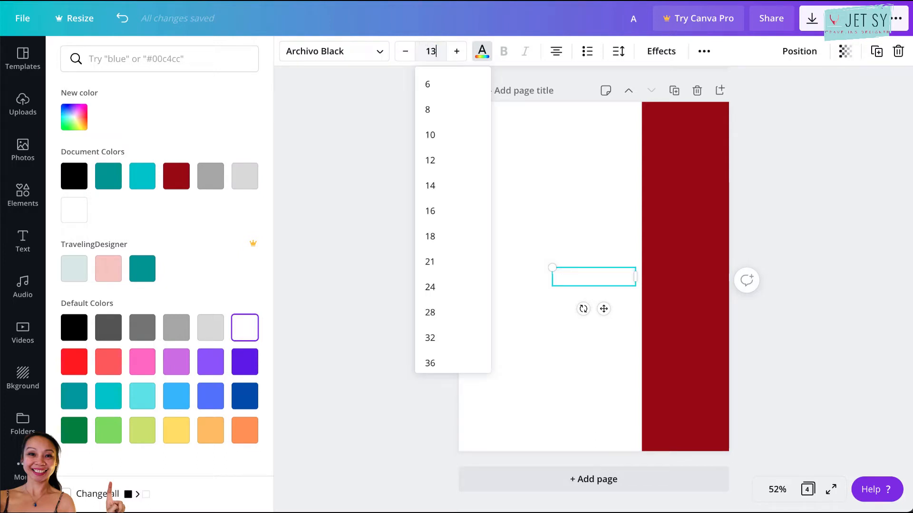
pyautogui.write('130')
pyautogui.press('Return')
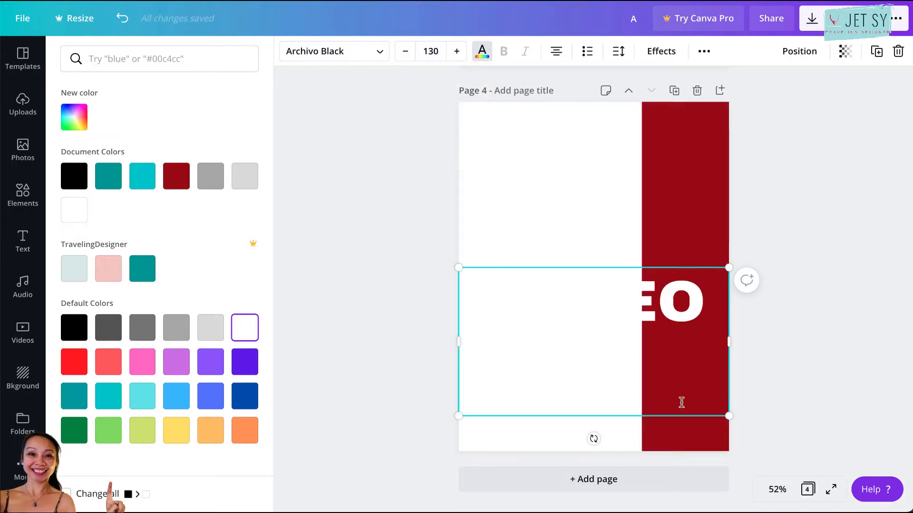
# Widen the TAKEOUT text box to fit one line, then rotate it to read upward and centre it vertically over the red strip.
pyautogui.moveTo(851, 326); pyautogui.dragTo(849, 326)
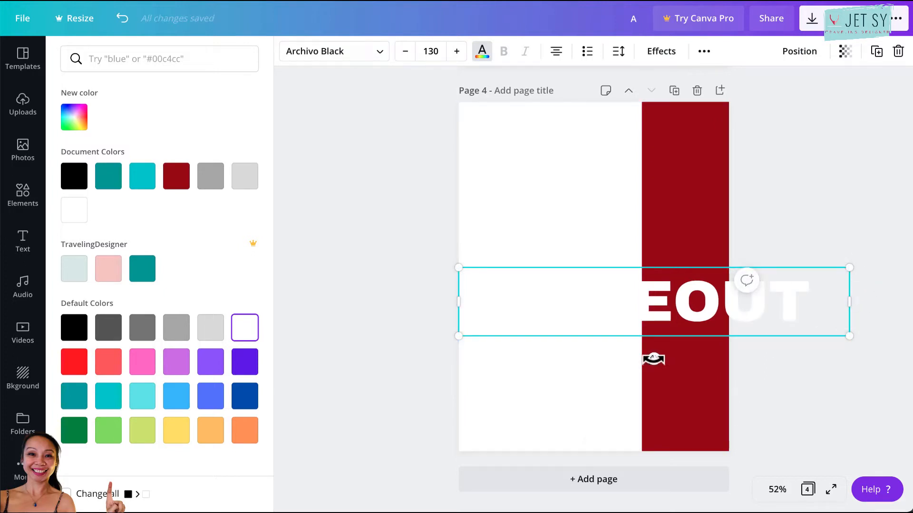
pyautogui.moveTo(774, 286); pyautogui.dragTo(758, 301)
pyautogui.click(539, 111)
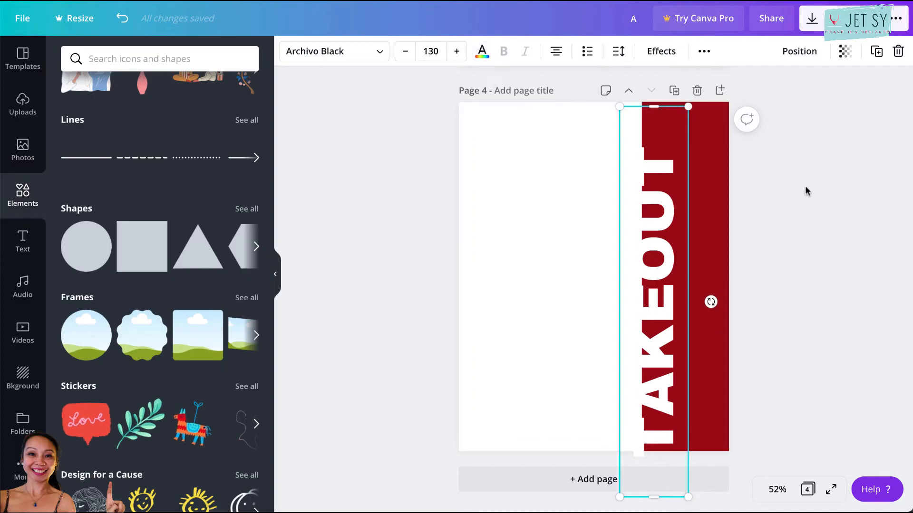
pyautogui.click(805, 189)
pyautogui.click(674, 195)
pyautogui.moveTo(678, 197); pyautogui.dragTo(673, 176)
# Set the letter spacing of the TAKEOUT text to 96.
pyautogui.click(620, 52)
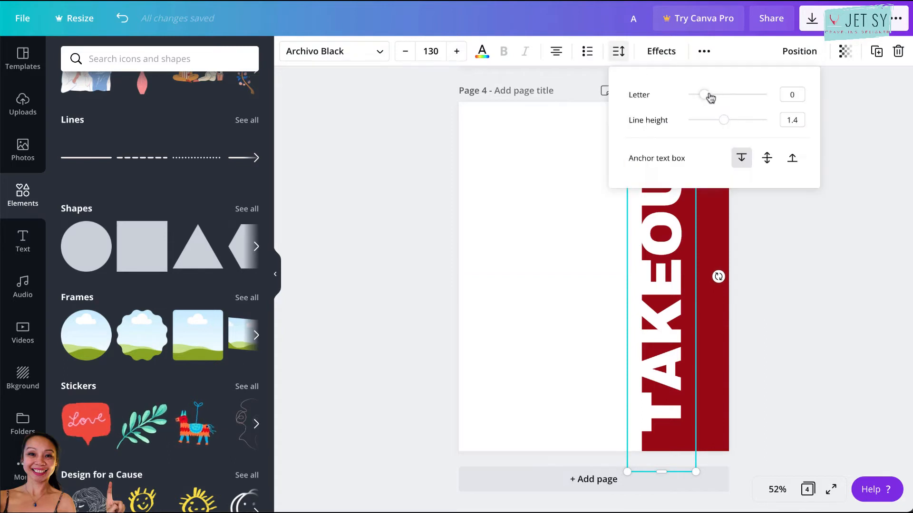
pyautogui.moveTo(708, 96); pyautogui.dragTo(712, 96)
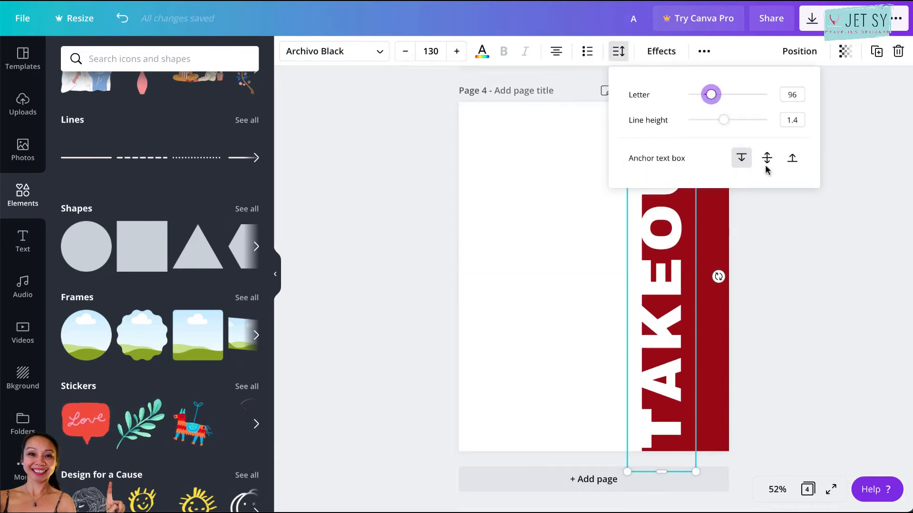
pyautogui.click(532, 238)
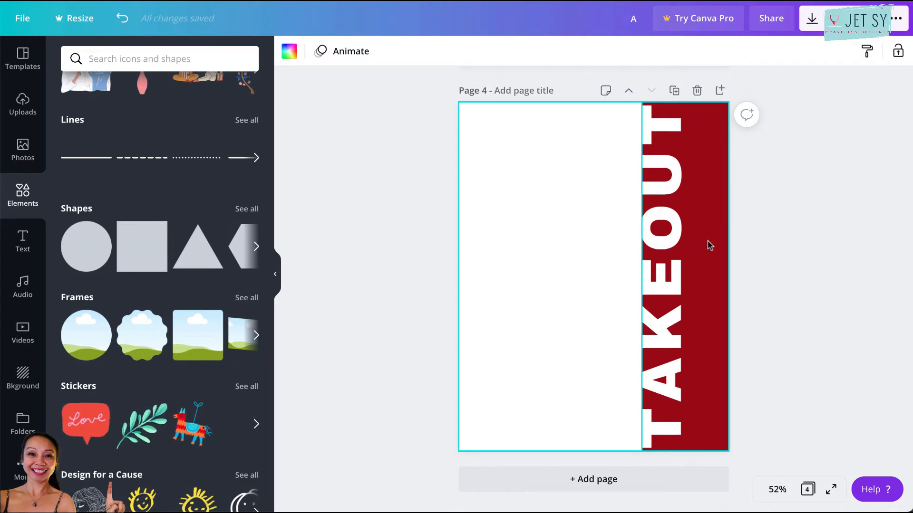
# Shift the red strip partly past the page's right edge and move the TAKEOUT text along with it, aligned to the strip's inner edge.
pyautogui.moveTo(722, 248); pyautogui.dragTo(740, 245)
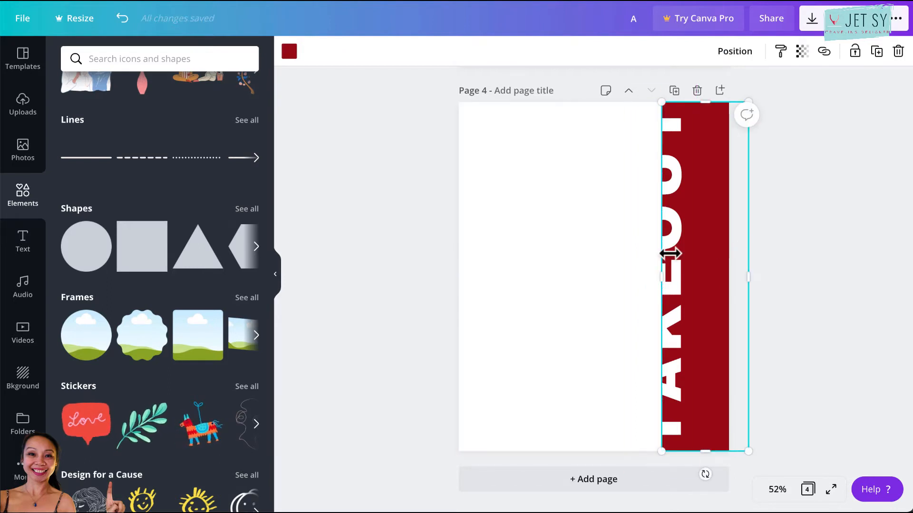
pyautogui.click(585, 290)
pyautogui.moveTo(686, 271); pyautogui.dragTo(695, 269)
pyautogui.click(562, 299)
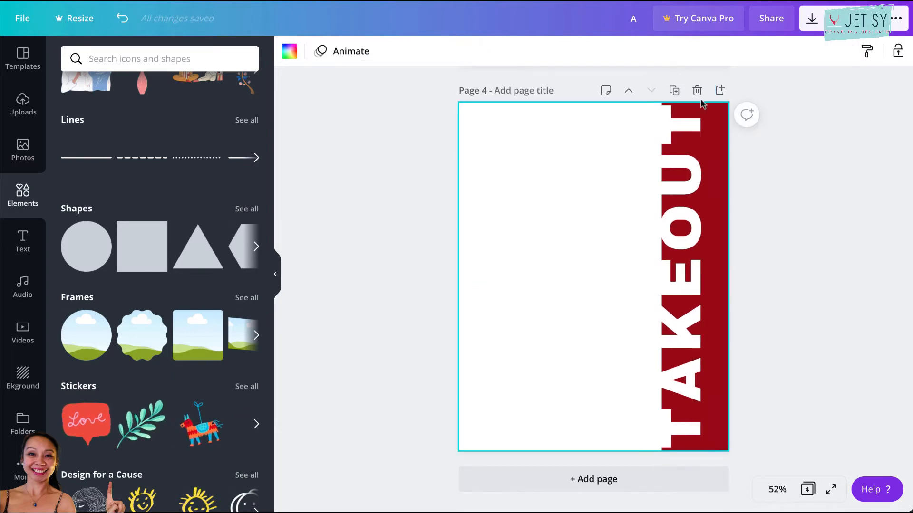
# Apply the Shadow effect to the TAKEOUT text and choose the light pink brand colour for the shadow.
pyautogui.click(675, 125)
pyautogui.click(680, 56)
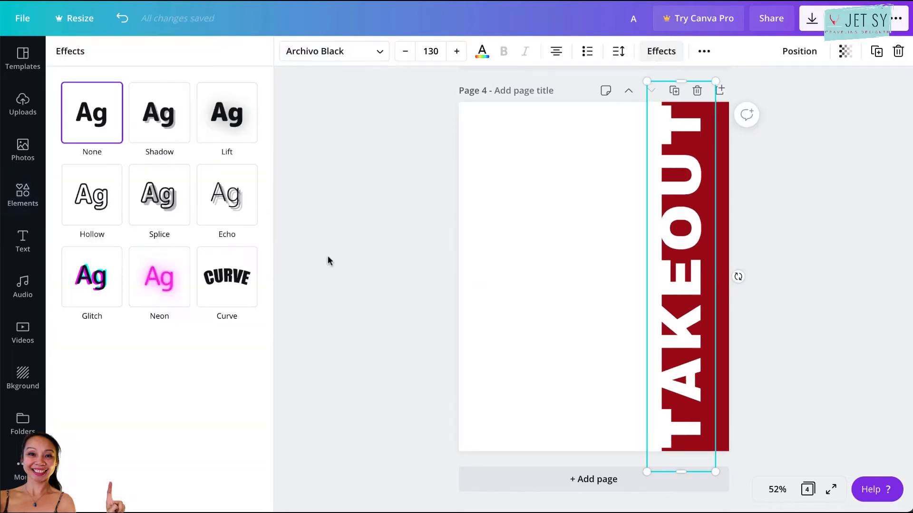
pyautogui.click(160, 113)
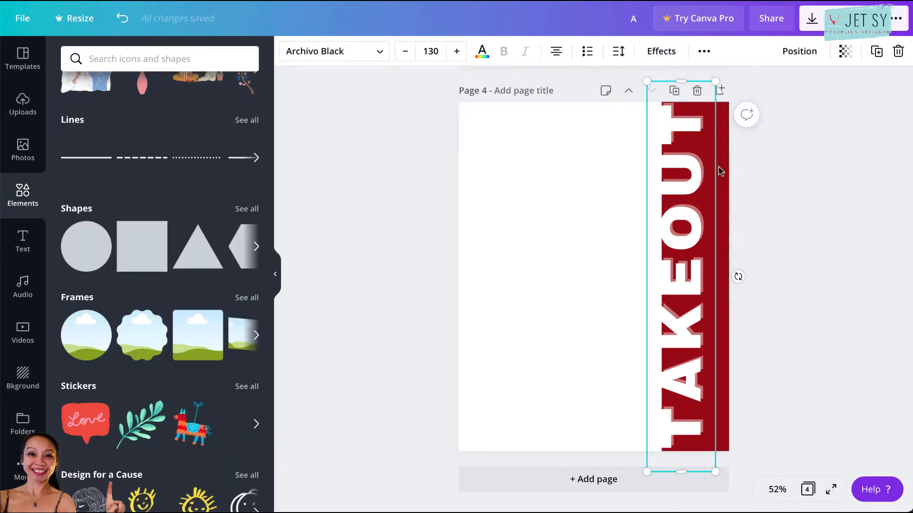
pyautogui.click(659, 52)
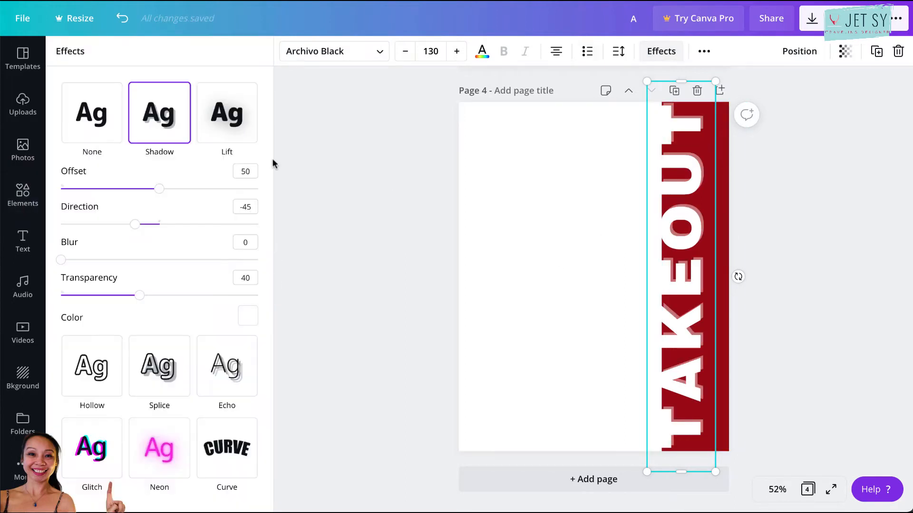
pyautogui.click(248, 317)
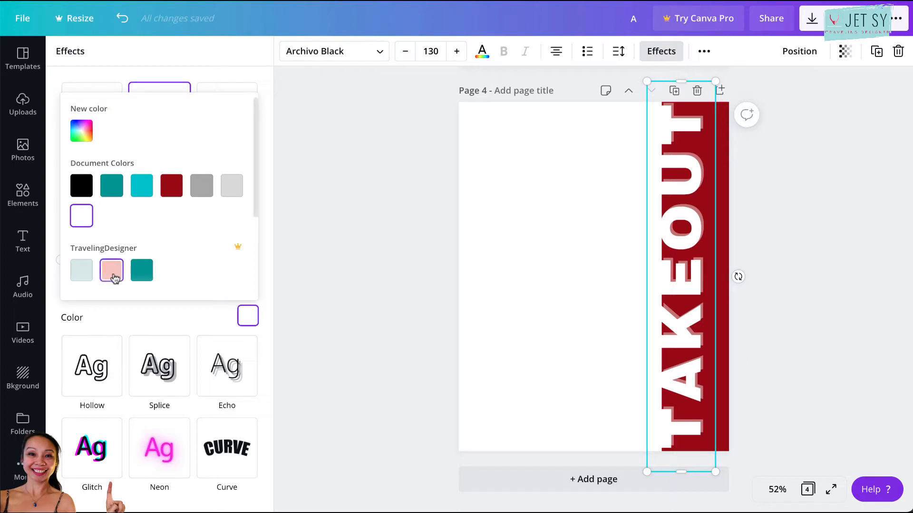
pyautogui.click(114, 278)
pyautogui.press('Escape')
pyautogui.press('Escape')
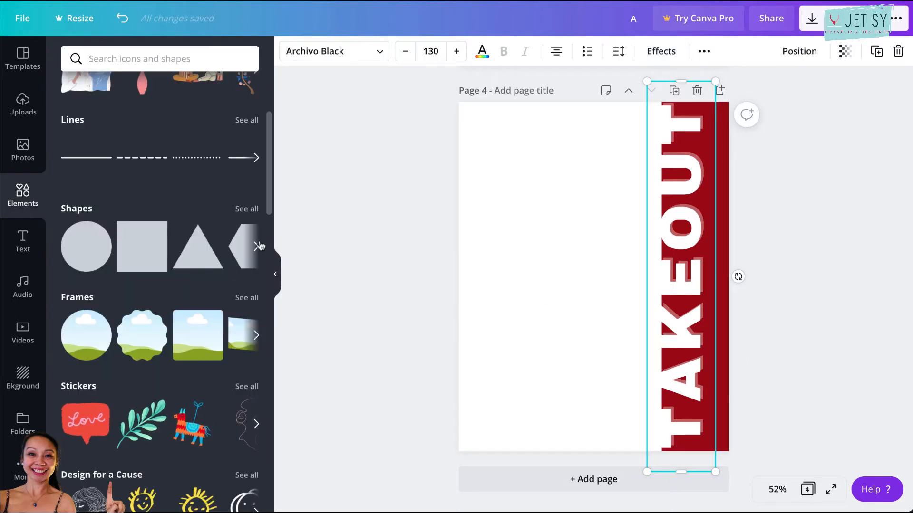
# Search the elements library for BLOB FRAME.
pyautogui.click(221, 65)
pyautogui.write('BLOCK')
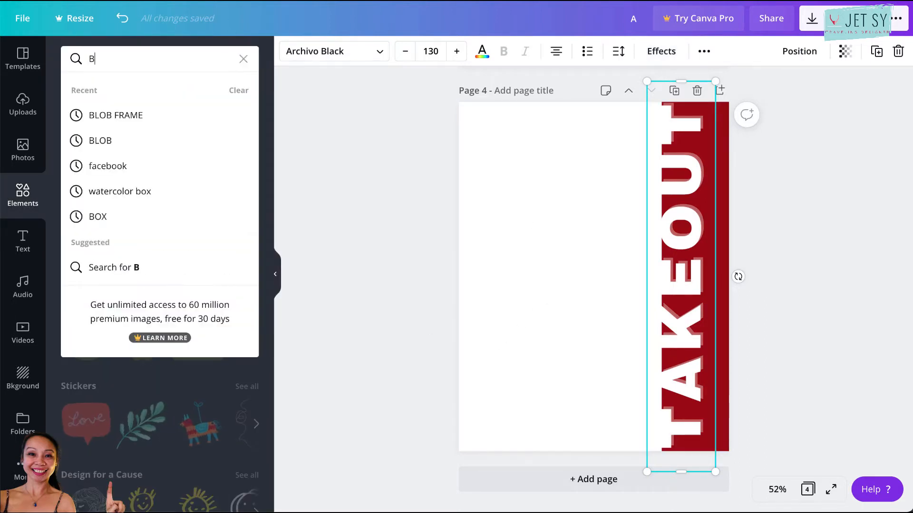
pyautogui.press('BackSpace')
pyautogui.press('BackSpace')
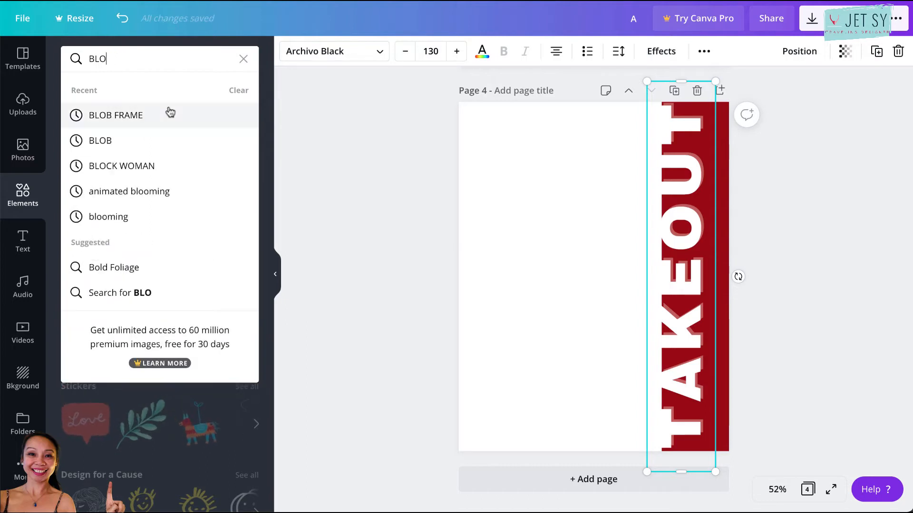
pyautogui.click(169, 112)
# Add two blob-shaped photo frames to the page, the single rounded blob and the two-part blob.
pyautogui.scroll(-8, 208, 298)
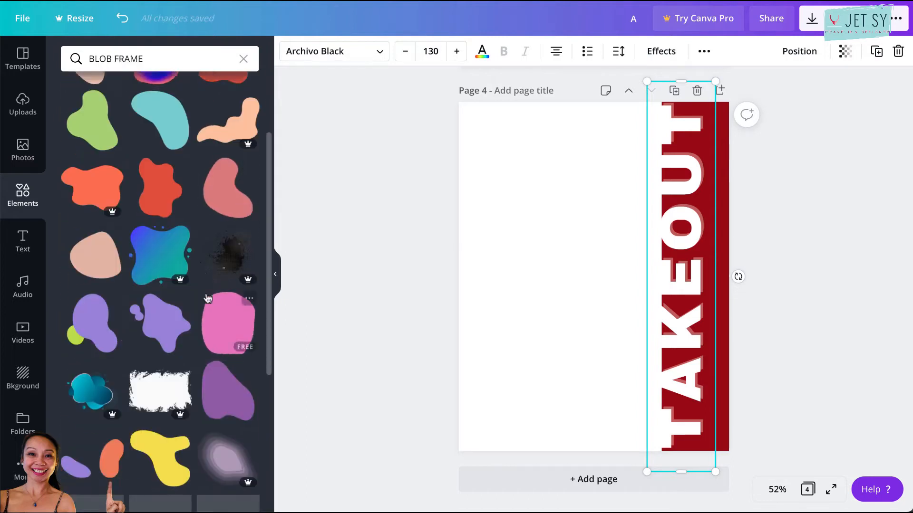
pyautogui.scroll(-7, 207, 298)
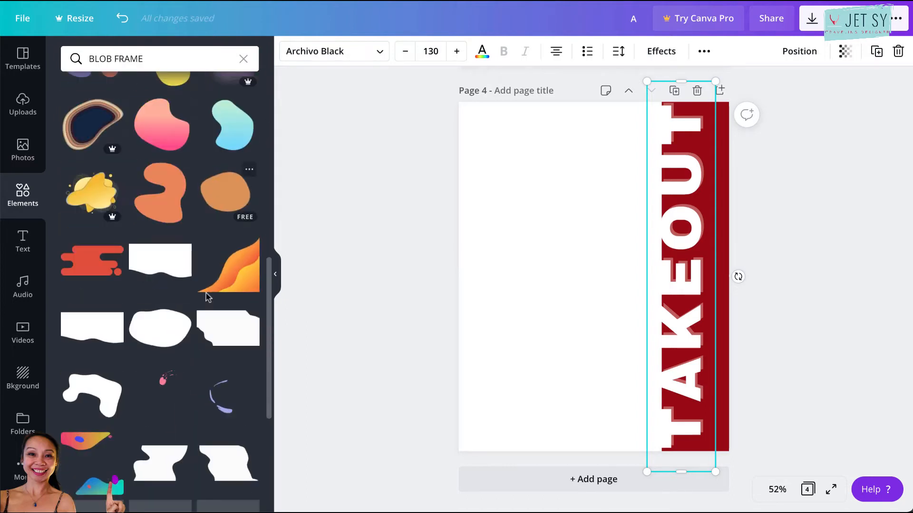
pyautogui.scroll(-2, 208, 298)
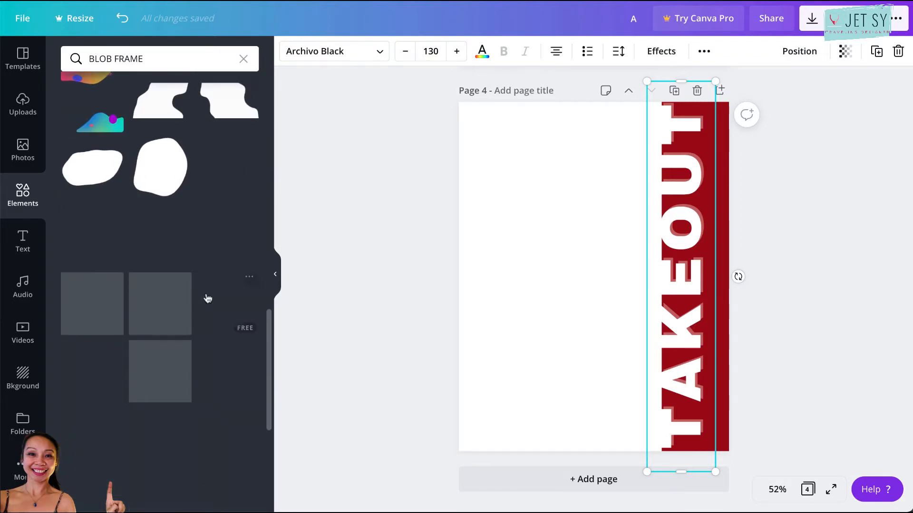
pyautogui.scroll(-6, 208, 298)
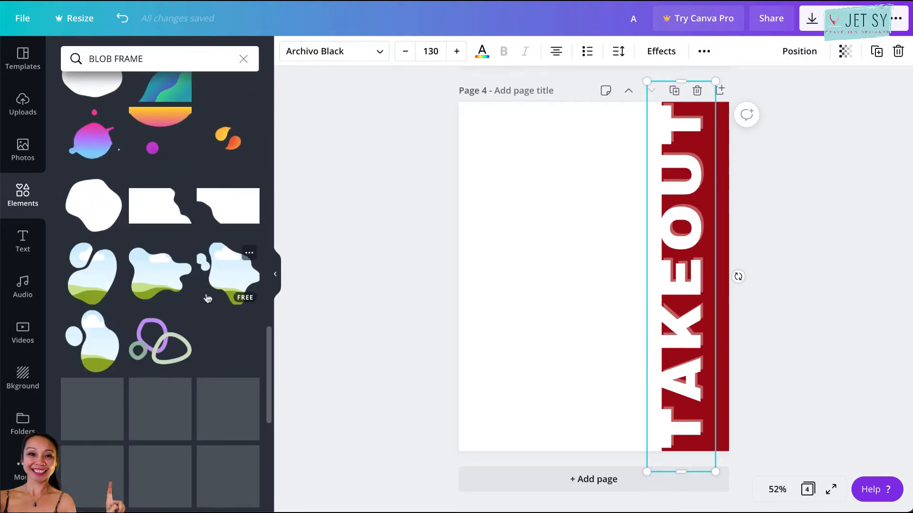
pyautogui.scroll(-1, 208, 298)
pyautogui.scroll(-3, 208, 298)
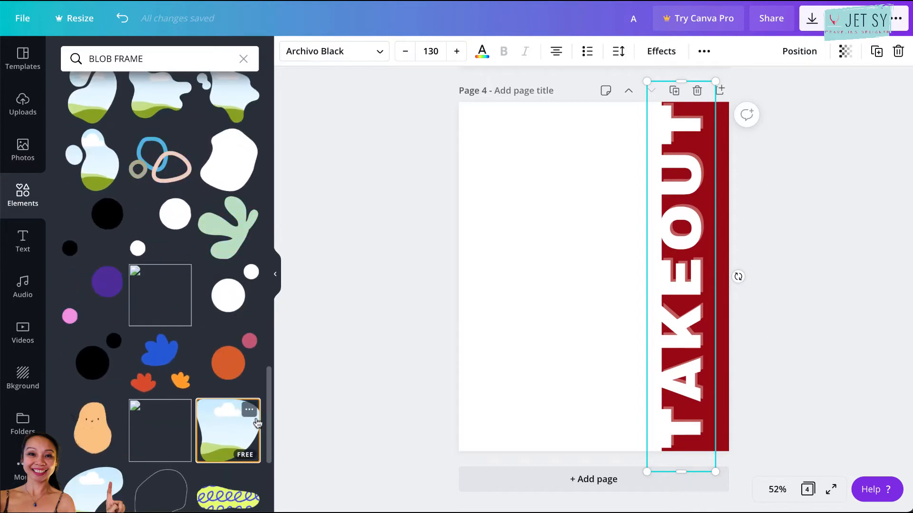
pyautogui.click(101, 105)
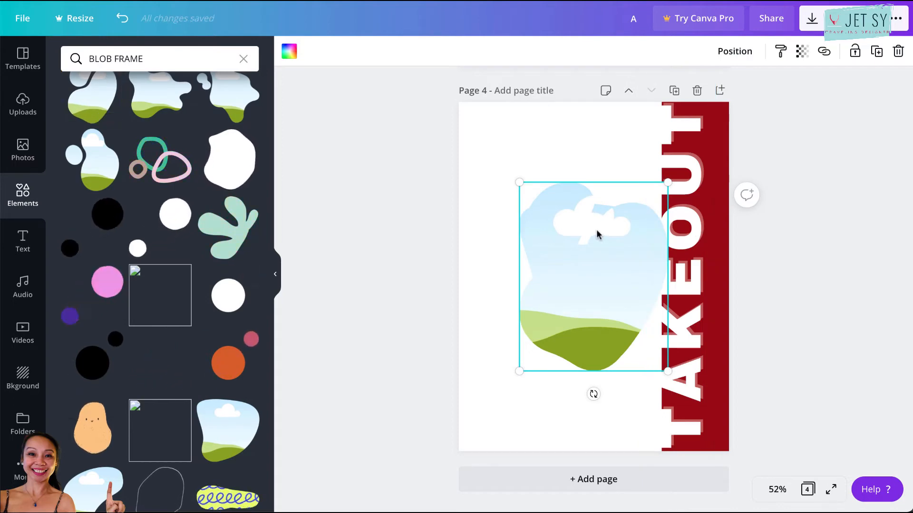
# Shrink the two-part blob frame to about half its size and place it in the page's upper area beside TAKEOUT.
pyautogui.moveTo(596, 229); pyautogui.dragTo(610, 176)
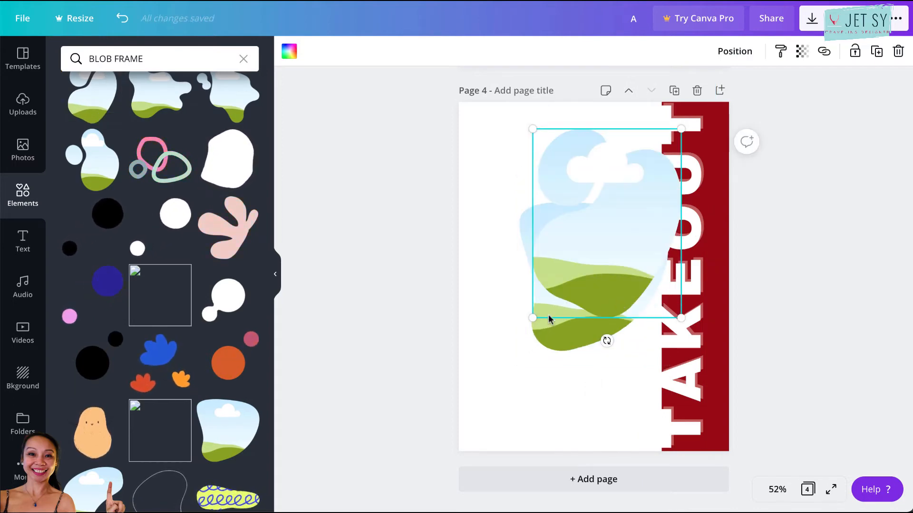
pyautogui.moveTo(533, 318); pyautogui.dragTo(582, 200)
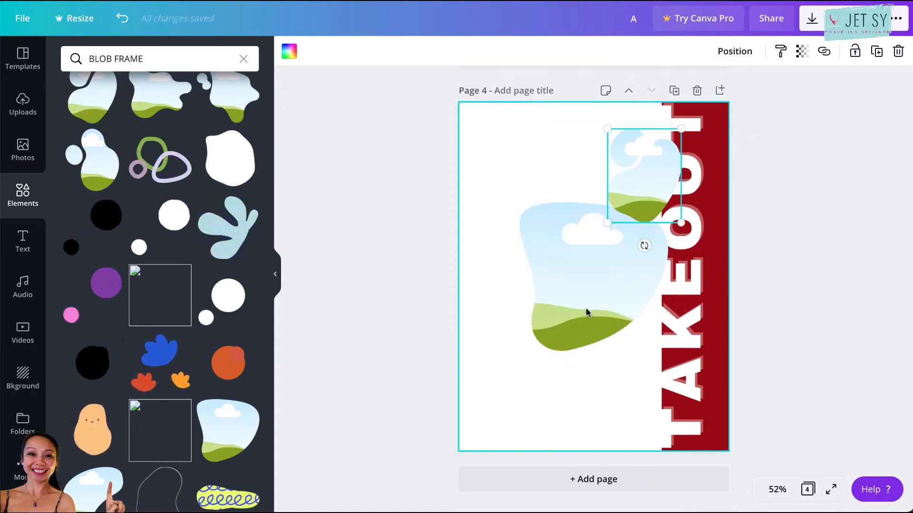
# Enlarge the single-blob frame across the page's lower area, tilt it clockwise and let its edge slightly overlap the red strip.
pyautogui.click(622, 290)
pyautogui.moveTo(623, 290); pyautogui.dragTo(575, 378)
pyautogui.moveTo(656, 255); pyautogui.dragTo(663, 247)
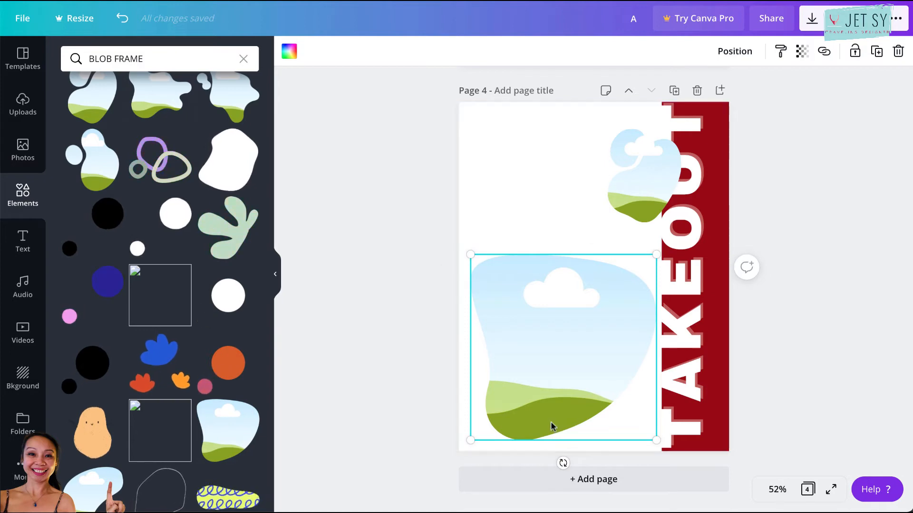
pyautogui.moveTo(541, 462); pyautogui.dragTo(524, 457)
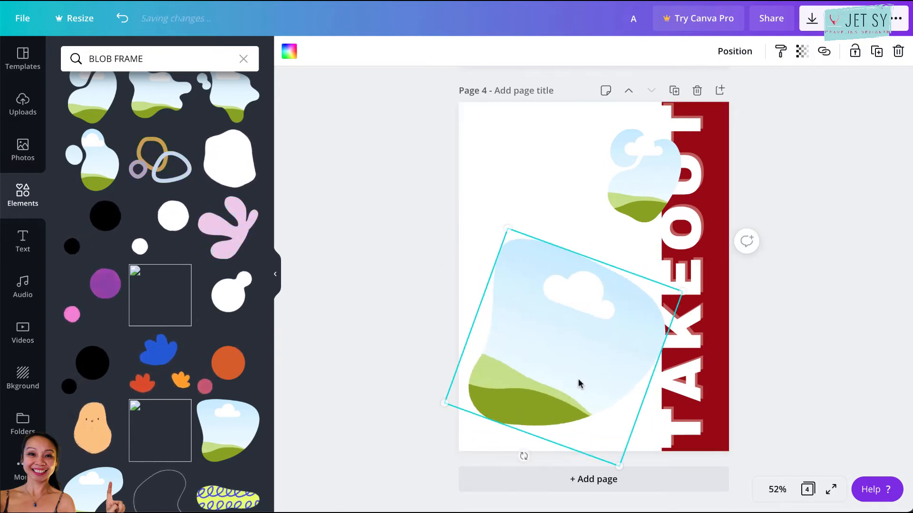
pyautogui.moveTo(590, 385); pyautogui.dragTo(584, 394)
# Set the TAKEOUT text size to 131 and nudge it back to the strip's inner edge, centred vertically.
pyautogui.click(683, 274)
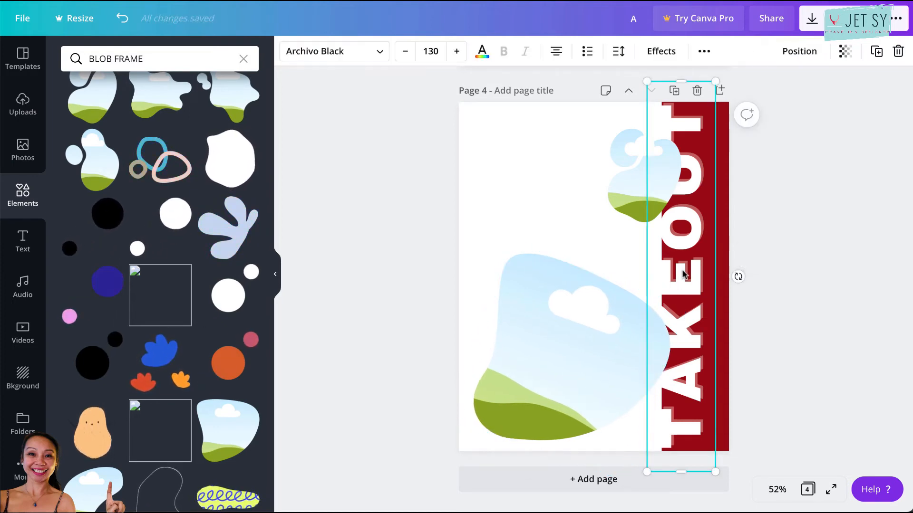
pyautogui.doubleClick(689, 263)
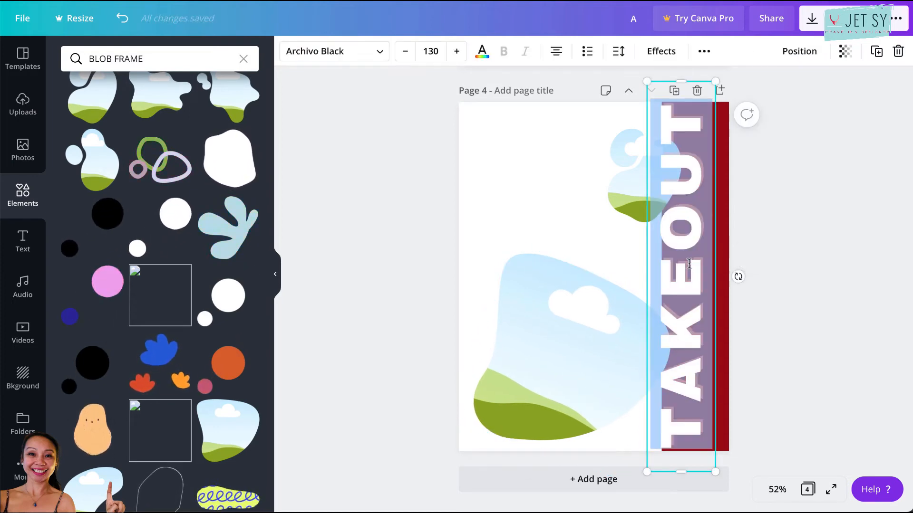
pyautogui.click(455, 53)
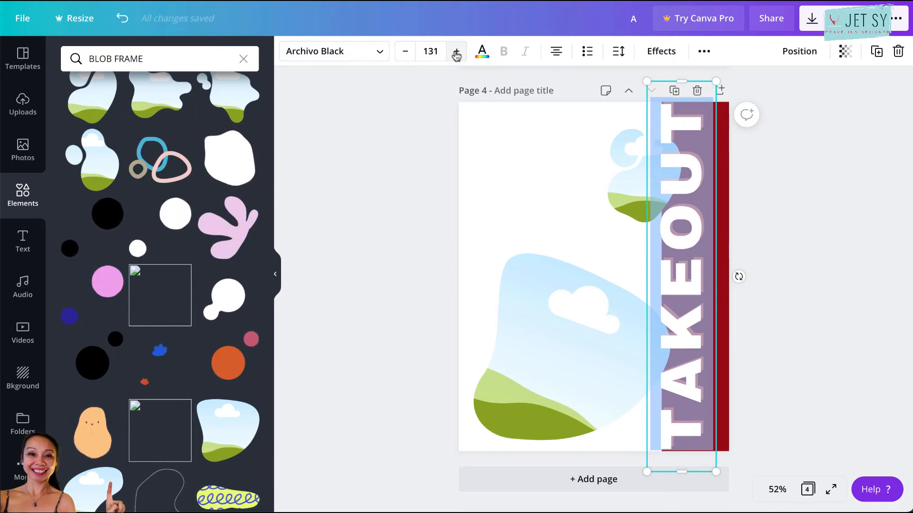
pyautogui.click(788, 201)
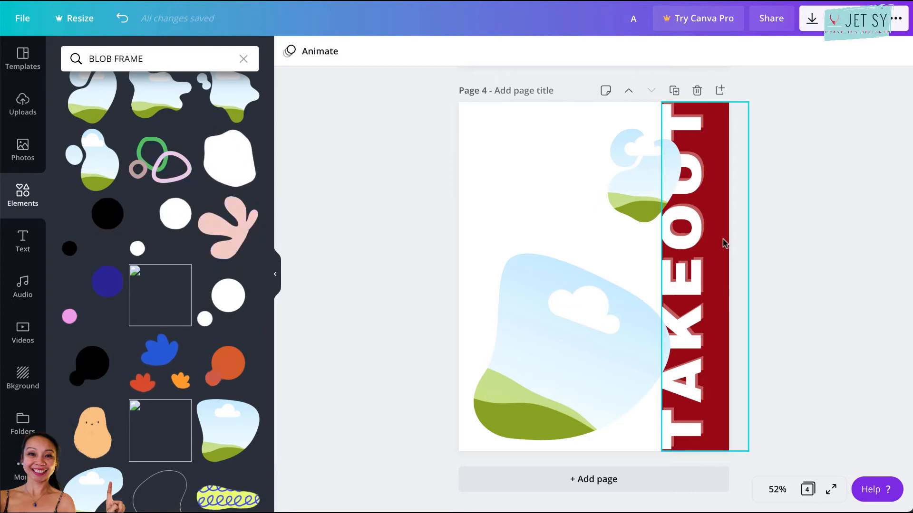
pyautogui.click(700, 255)
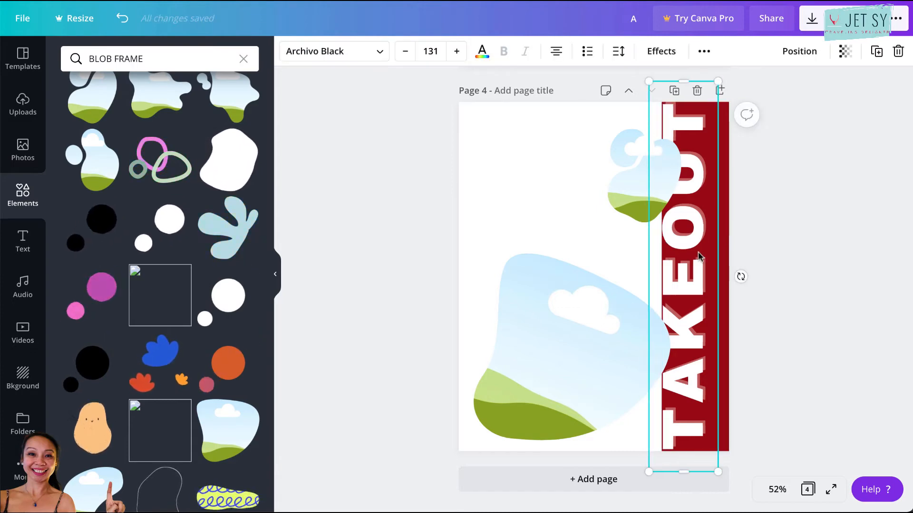
pyautogui.press('Left')
pyautogui.press('Down')
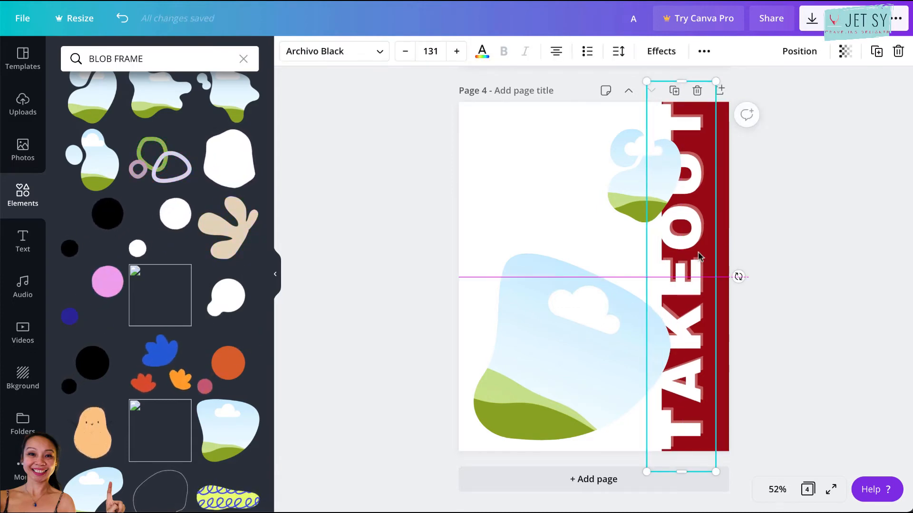
# Place the small blob frame just above the large one, clear of the red strip, and nudge the large frame slightly down.
pyautogui.click(626, 218)
pyautogui.moveTo(626, 219); pyautogui.dragTo(607, 235)
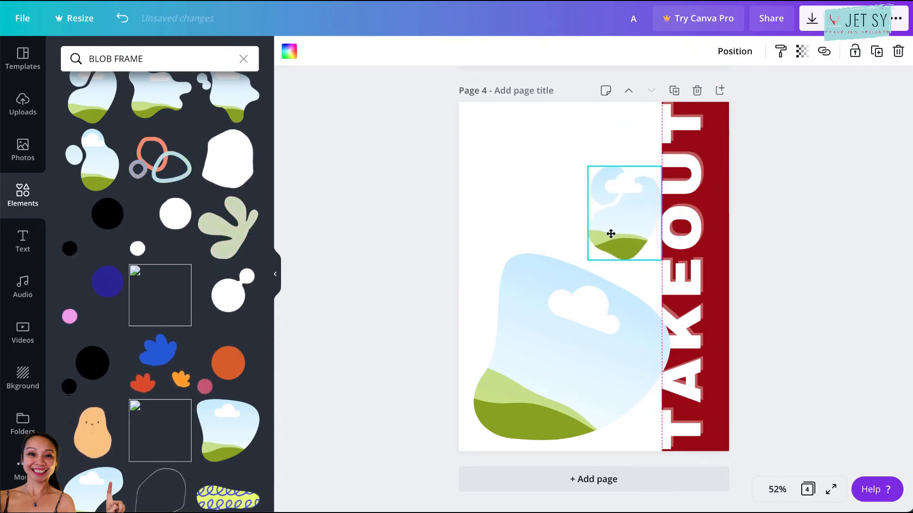
pyautogui.click(579, 361)
pyautogui.moveTo(571, 361); pyautogui.dragTo(570, 364)
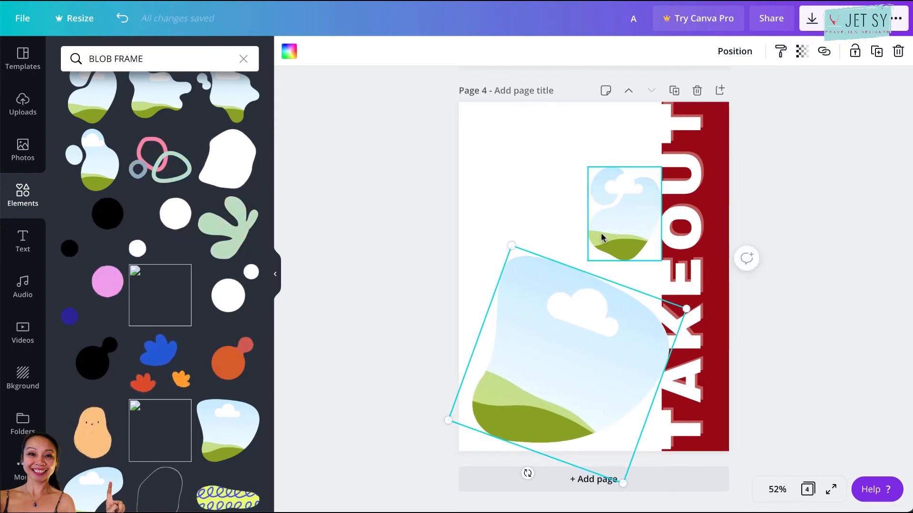
pyautogui.moveTo(600, 238); pyautogui.dragTo(591, 236)
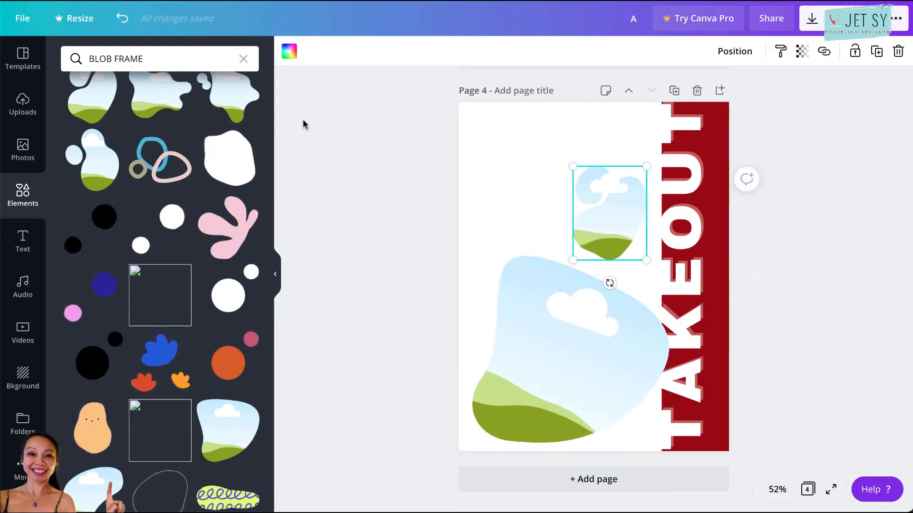
# Search the photos for LUNCH and fill the large blob frame with the sesame-topped meat and salad photo.
pyautogui.click(40, 158)
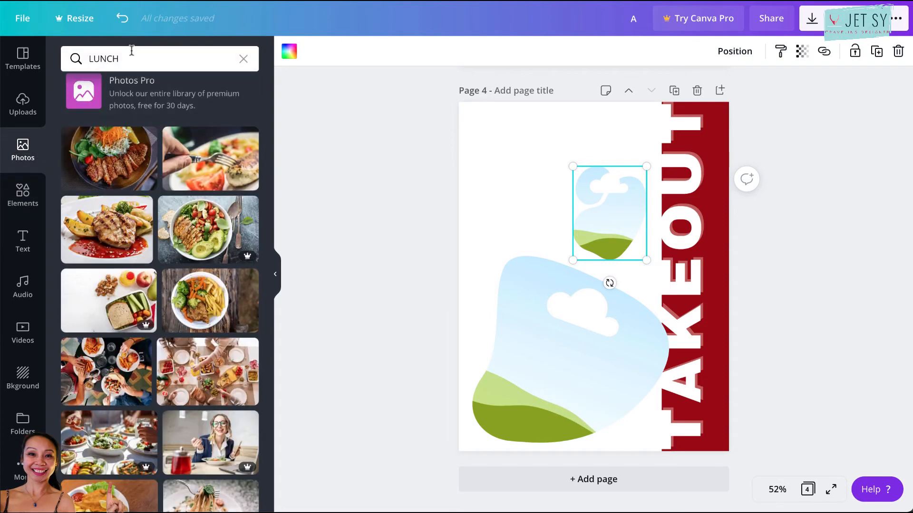
pyautogui.click(132, 53)
pyautogui.press('Return')
pyautogui.moveTo(109, 158); pyautogui.dragTo(549, 360)
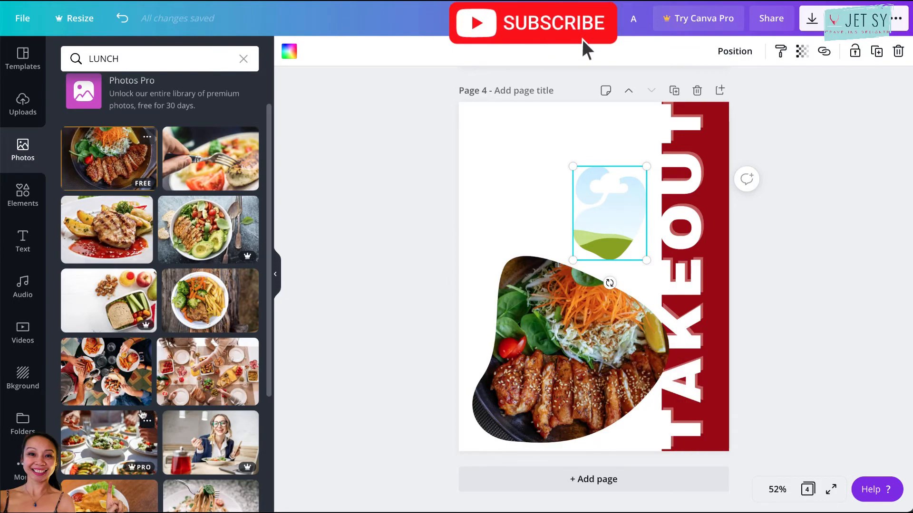
# Fill the small blob frame with the fried fish and fries photo.
pyautogui.scroll(-3, 95, 469)
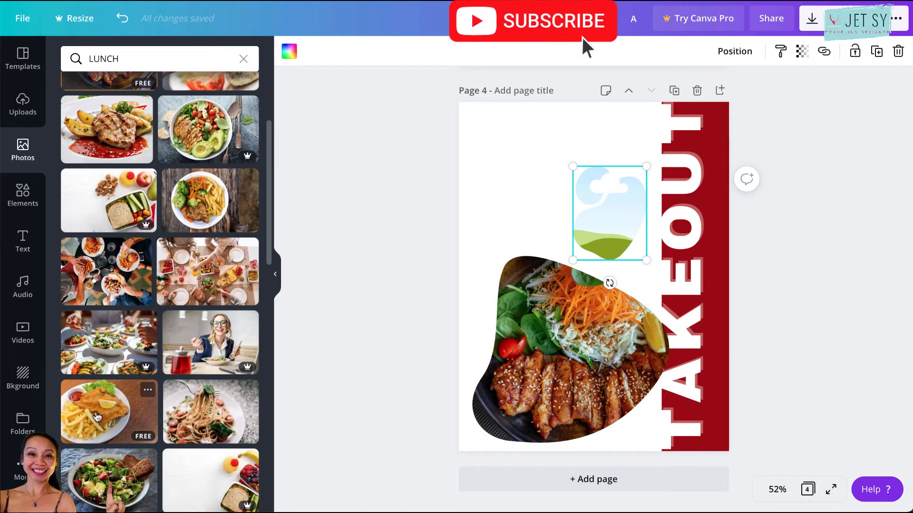
pyautogui.moveTo(109, 411); pyautogui.dragTo(602, 233)
pyautogui.click(544, 197)
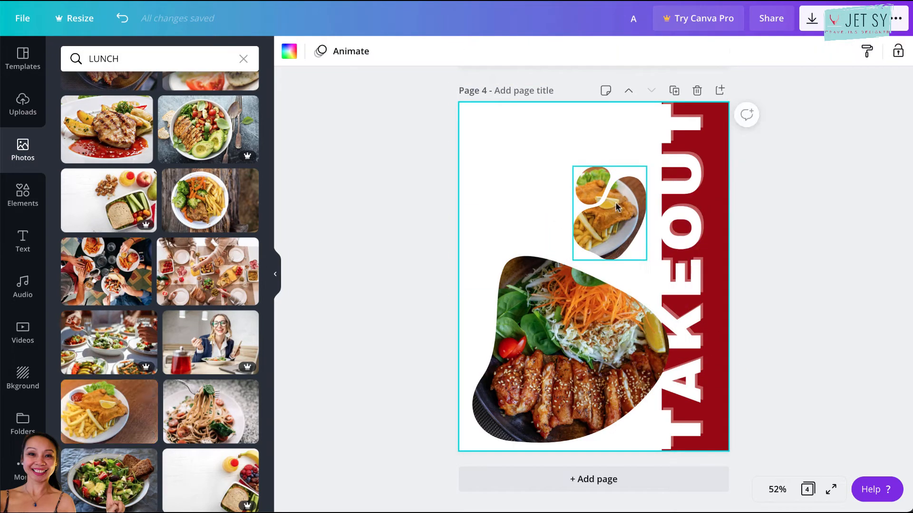
# Add a text box near the page's upper edge above the photos and replace its placeholder with YOUR.
pyautogui.press('t')
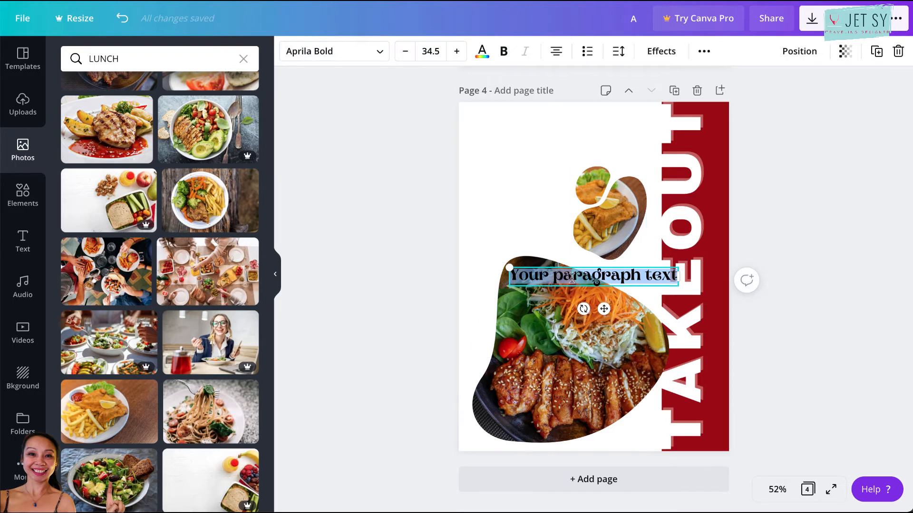
pyautogui.moveTo(604, 309); pyautogui.dragTo(588, 159)
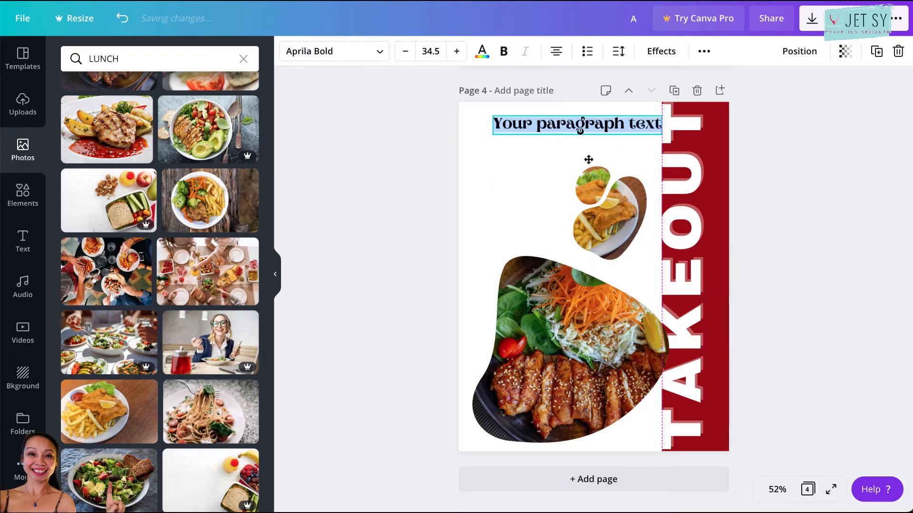
pyautogui.doubleClick(587, 128)
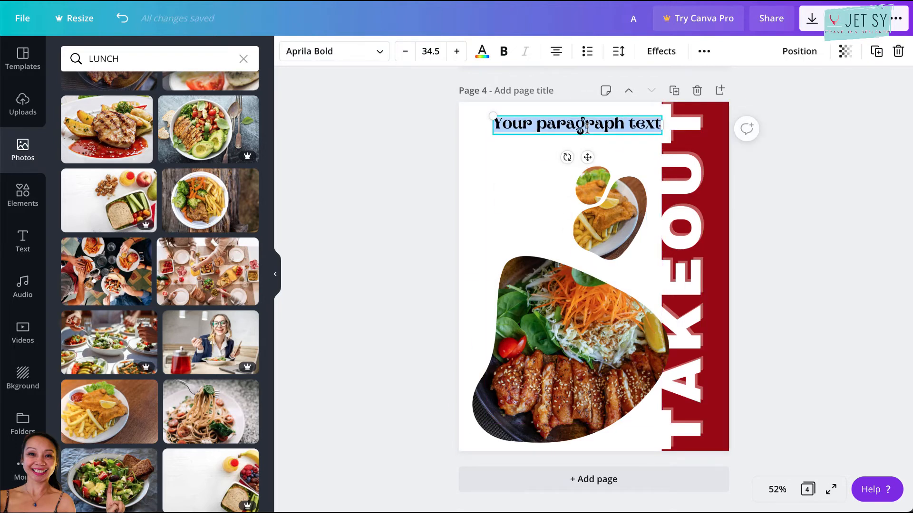
pyautogui.write('YOUR')
pyautogui.hotkey('ctrl', 'a')
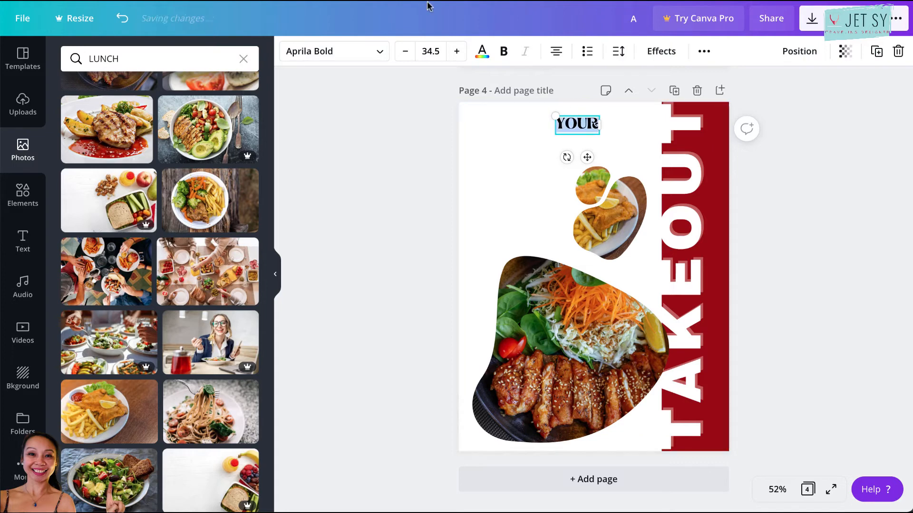
# Set the YOUR text in Quicksand at size 14 and extend it to read YOUR COMPANY NAME HERE.
pyautogui.click(354, 52)
pyautogui.click(85, 216)
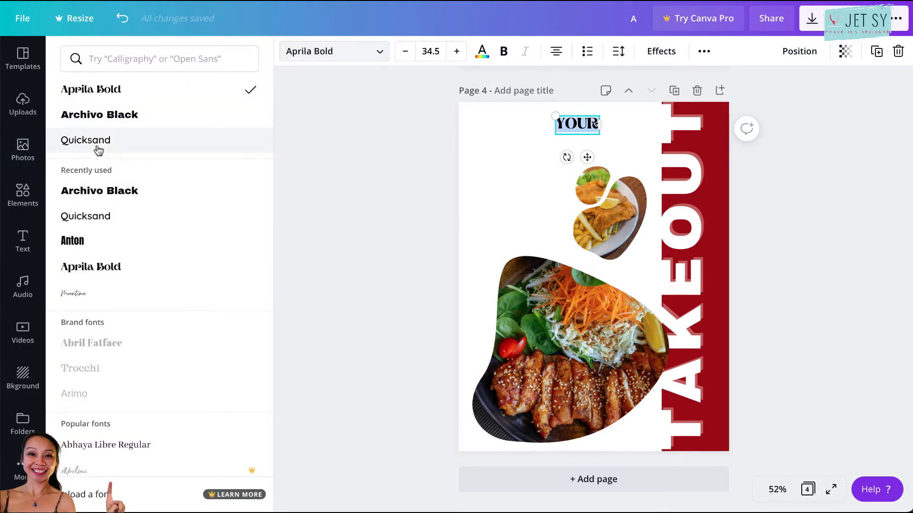
pyautogui.click(426, 51)
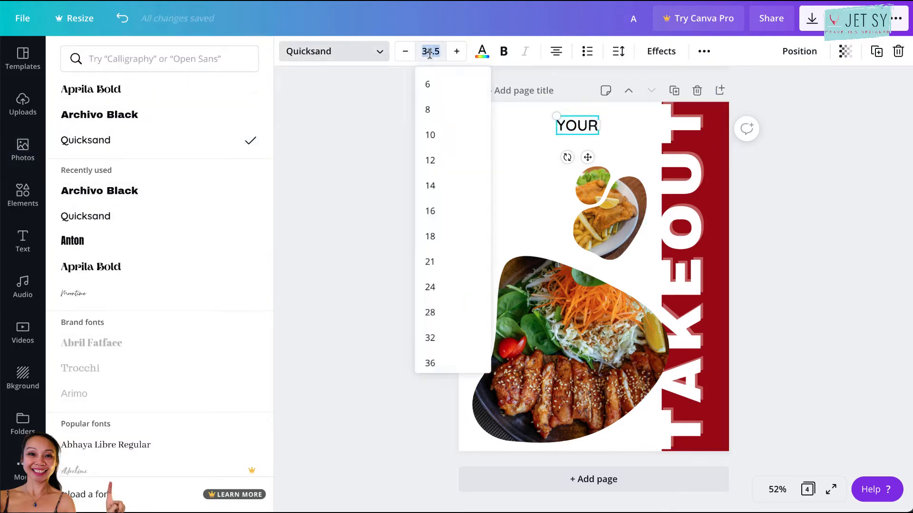
pyautogui.write('14')
pyautogui.press('Return')
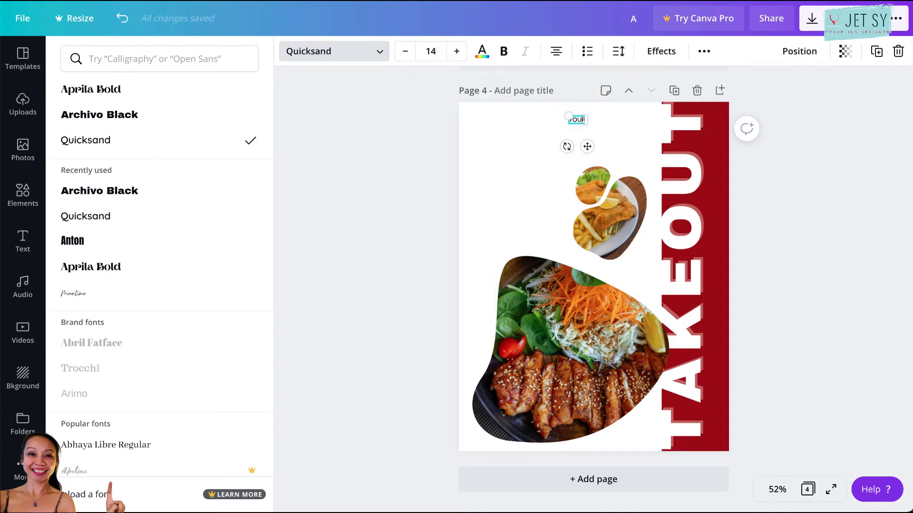
pyautogui.write('COMPAN')
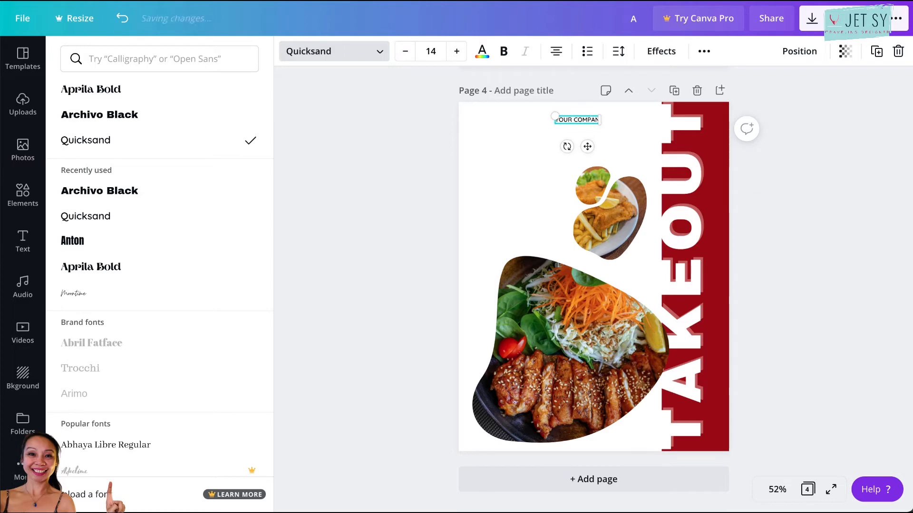
pyautogui.write('Y NAME HERE')
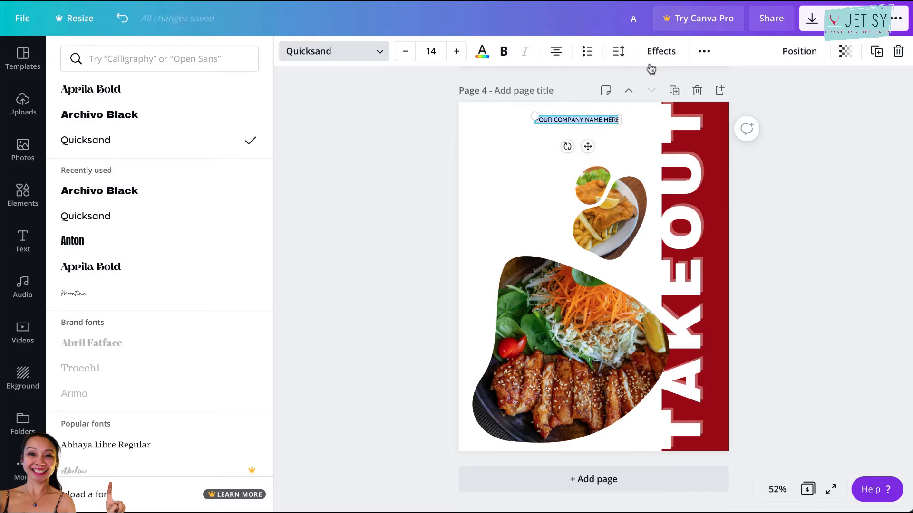
# Adjust the letter spacing of the company name text and make it bold.
pyautogui.click(625, 51)
pyautogui.moveTo(704, 93); pyautogui.dragTo(709, 97)
pyautogui.click(506, 57)
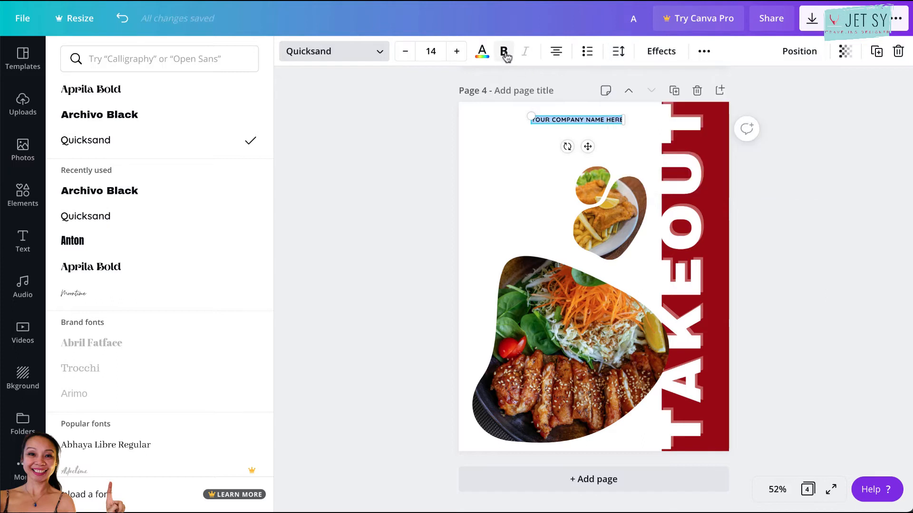
# Set the company name text to size 18 and color it the dark red of the side strip.
pyautogui.click(456, 51)
pyautogui.click(457, 51)
pyautogui.click(456, 51)
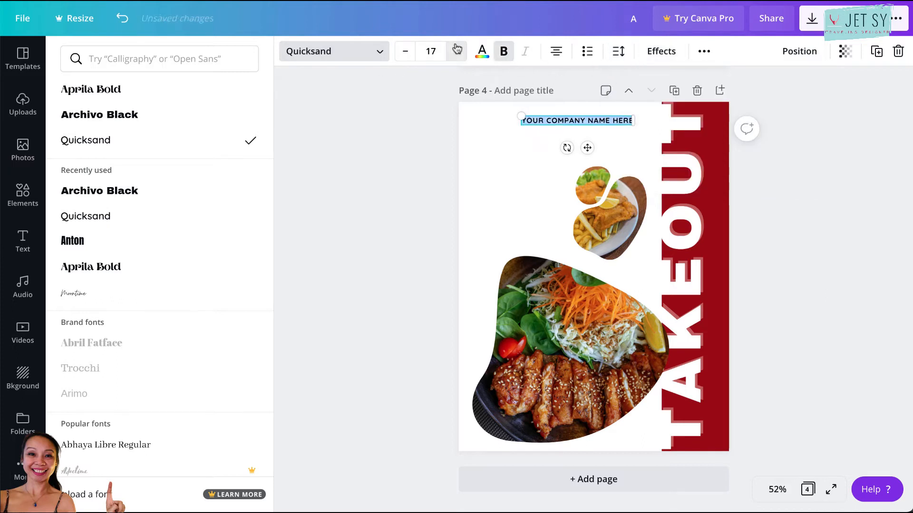
pyautogui.click(456, 51)
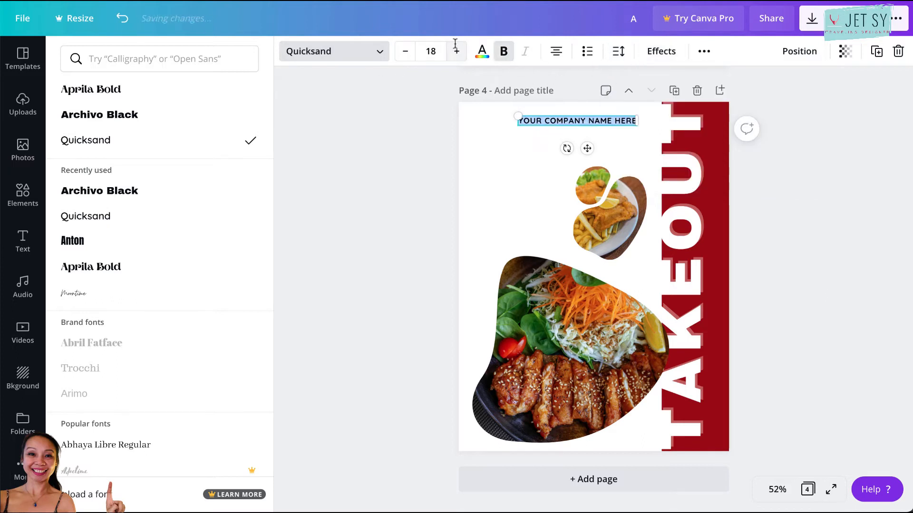
pyautogui.click(481, 53)
pyautogui.click(176, 177)
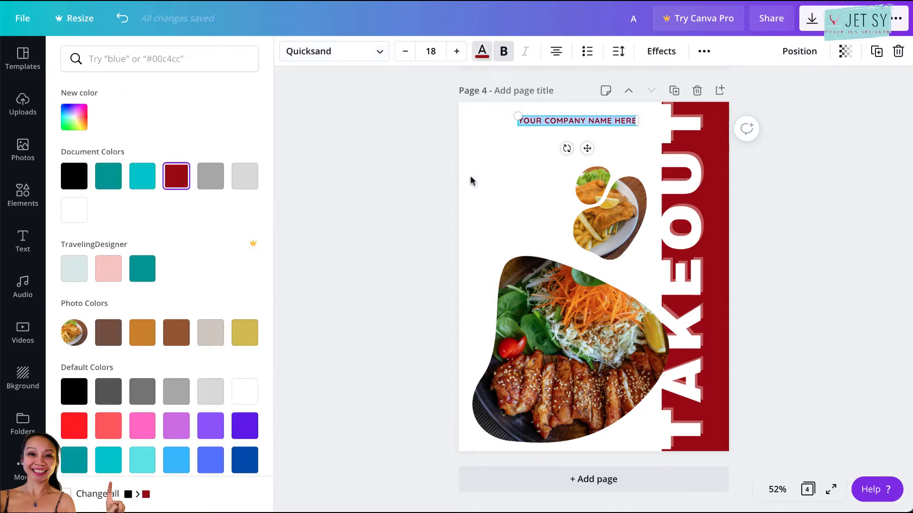
# Add a small circle beside the start of the company name and fill it with the document's dark red.
pyautogui.click(22, 195)
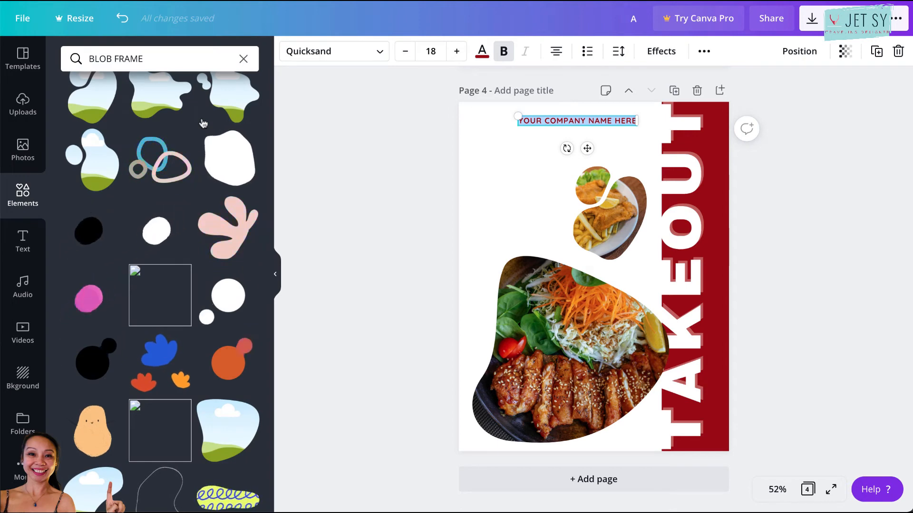
pyautogui.click(243, 59)
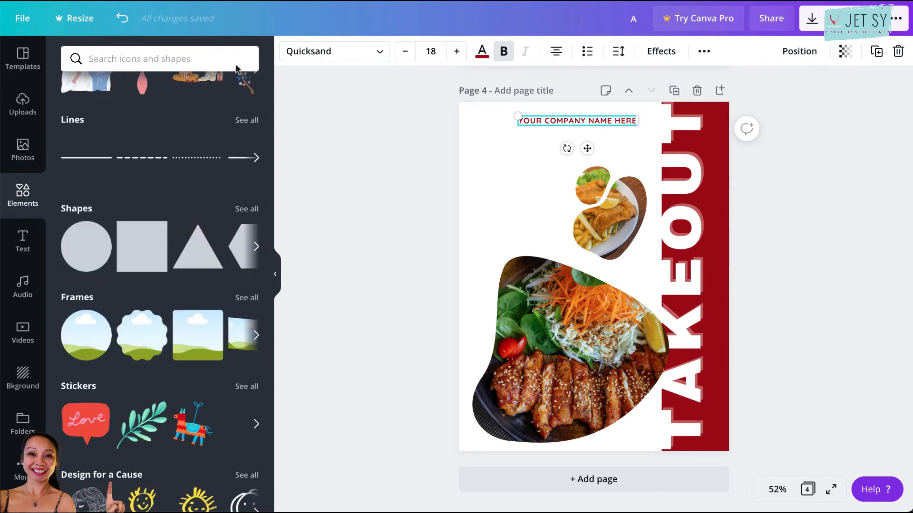
pyautogui.click(83, 253)
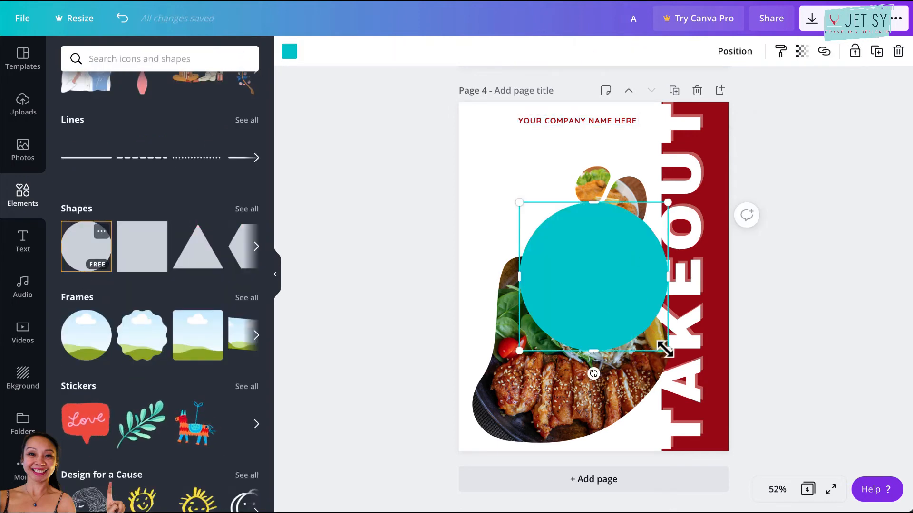
pyautogui.moveTo(662, 350); pyautogui.dragTo(559, 219)
pyautogui.moveTo(545, 256); pyautogui.dragTo(503, 163)
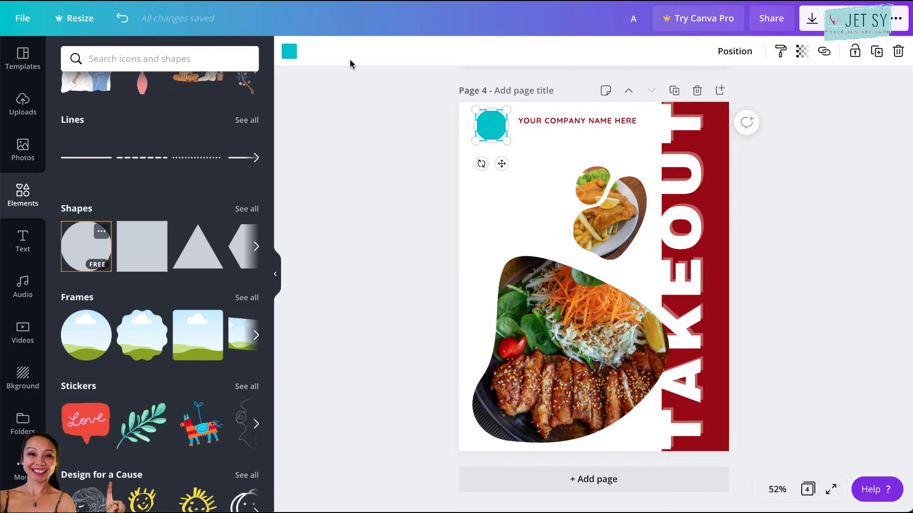
pyautogui.click(289, 51)
pyautogui.click(181, 176)
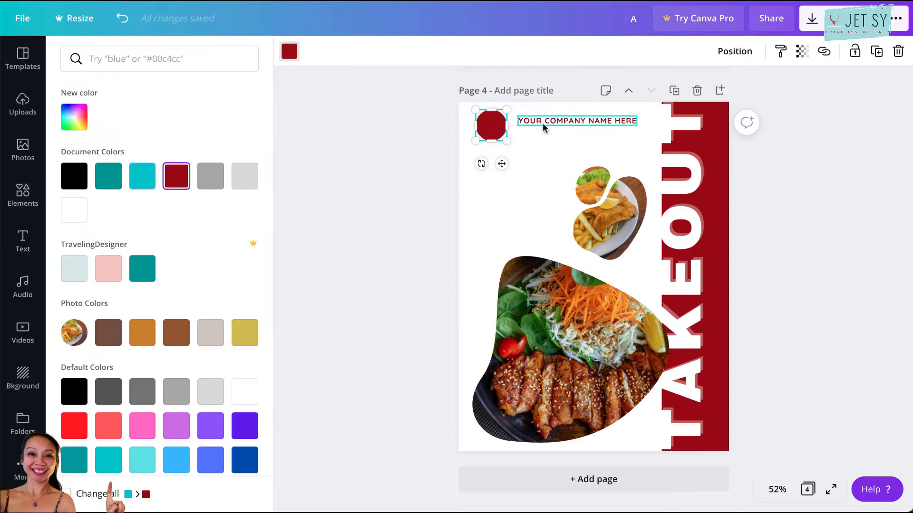
# Move the company name so its first letters overlap the red circle and color those overlapping letters white.
pyautogui.moveTo(549, 123); pyautogui.dragTo(509, 126)
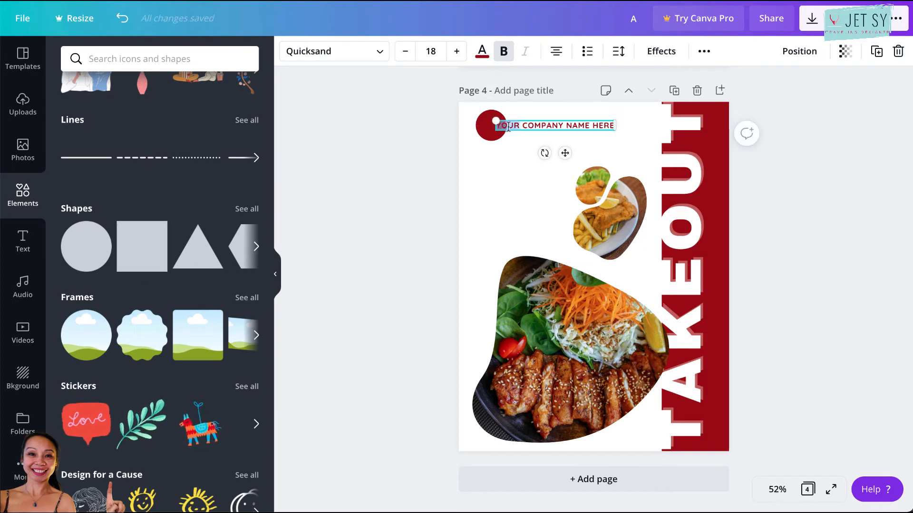
pyautogui.click(480, 52)
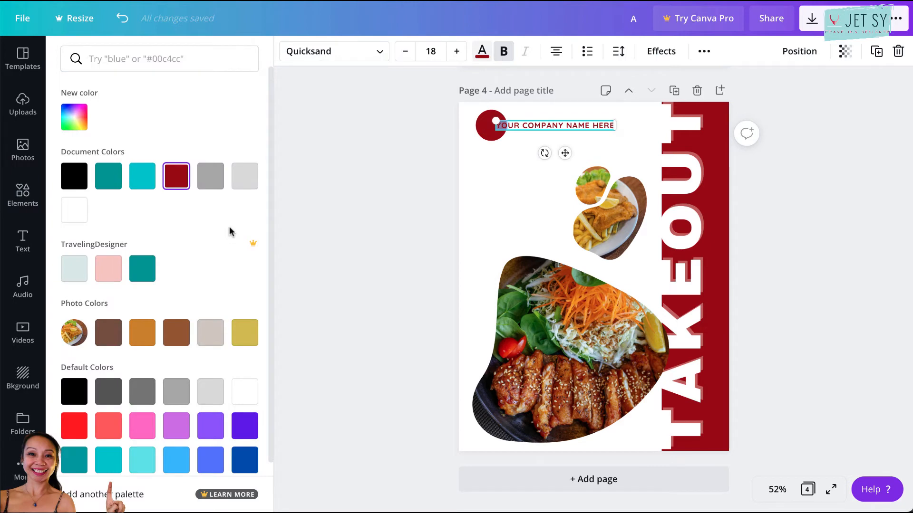
pyautogui.click(245, 398)
pyautogui.click(520, 153)
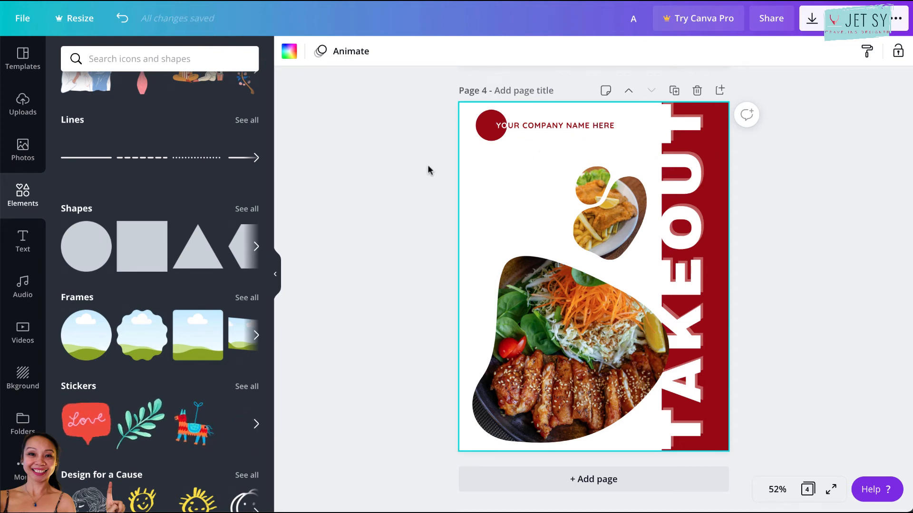
pyautogui.press('t')
pyautogui.hotkey('ctrl', 'z')
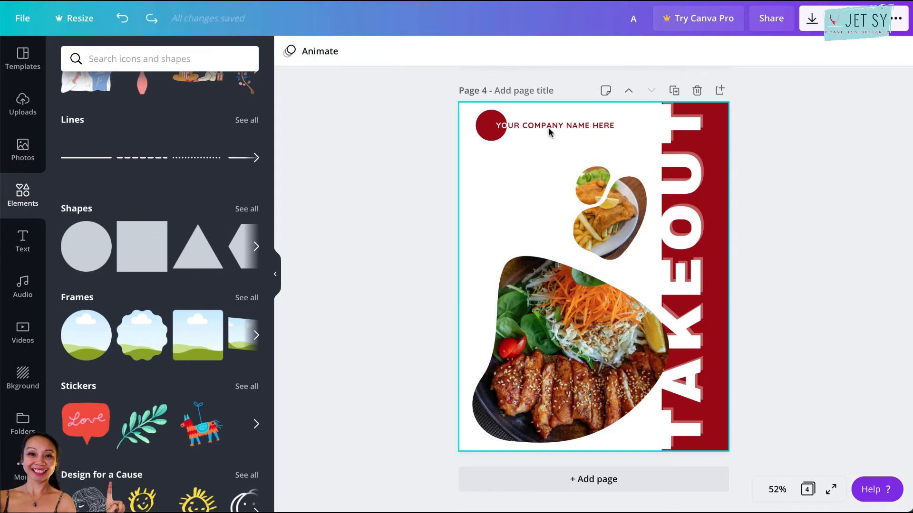
pyautogui.click(555, 128)
pyautogui.hotkey('ctrl', 'd')
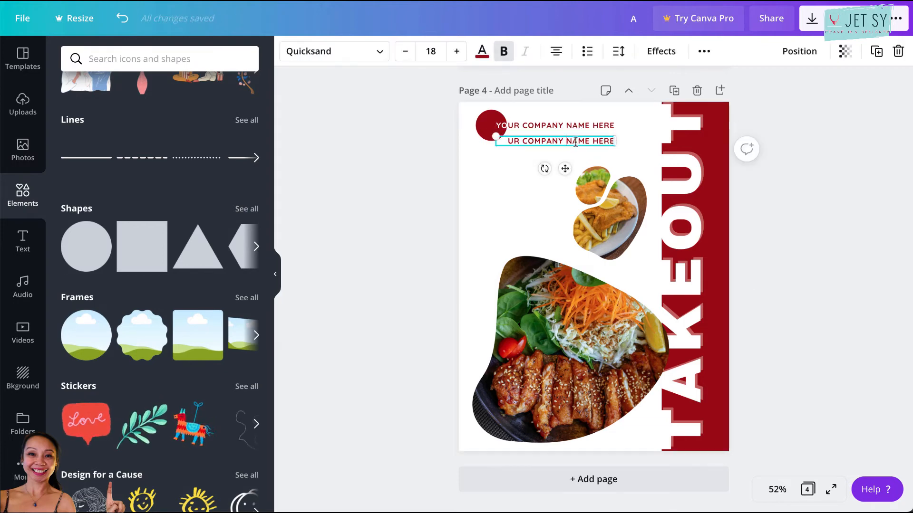
pyautogui.hotkey('ctrl', 'a')
pyautogui.press('BackSpace')
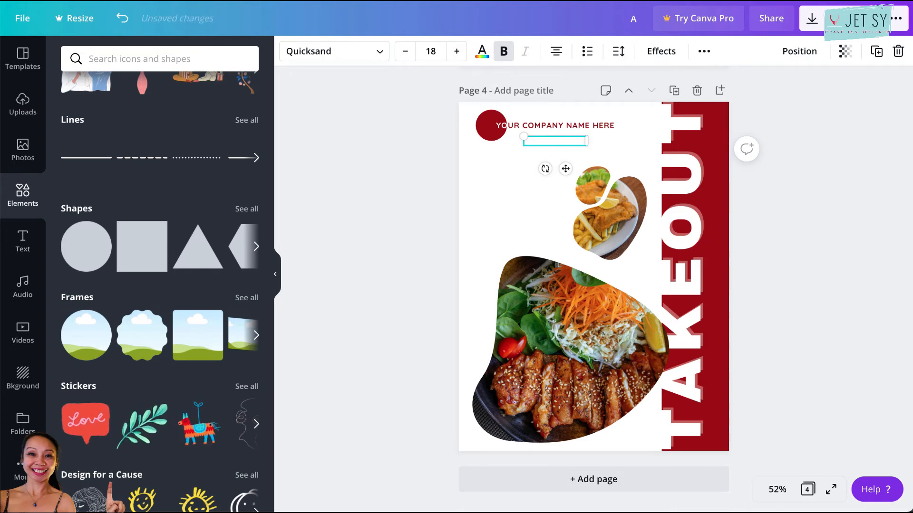
pyautogui.write('WWW.YOURWEBSITE.COM')
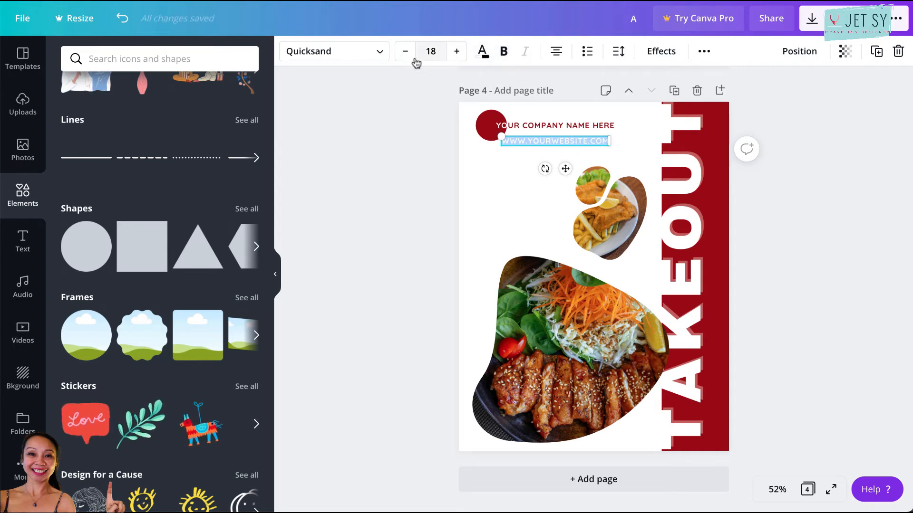
# Format the website text at size 12 in dark red and place it right-aligned directly under the company name.
pyautogui.click(430, 51)
pyautogui.write('12')
pyautogui.press('Return')
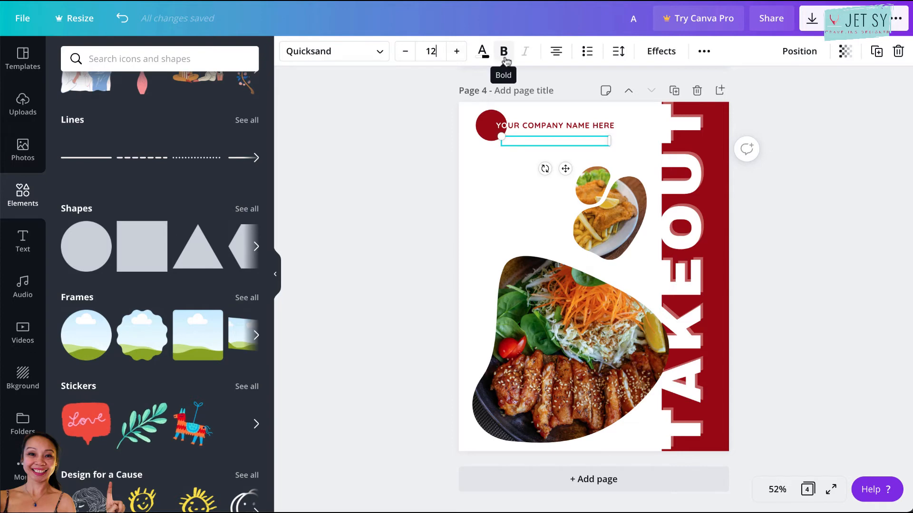
pyautogui.click(482, 51)
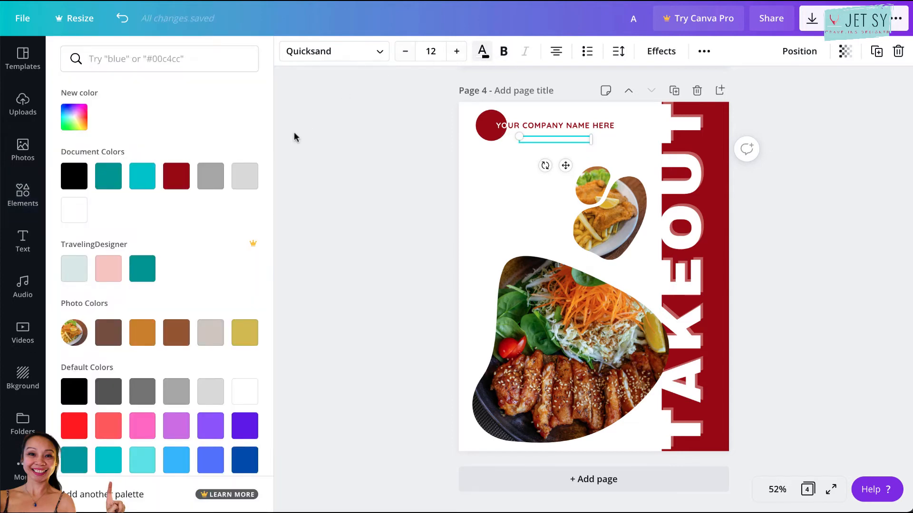
pyautogui.click(177, 184)
pyautogui.moveTo(566, 165); pyautogui.dragTo(587, 159)
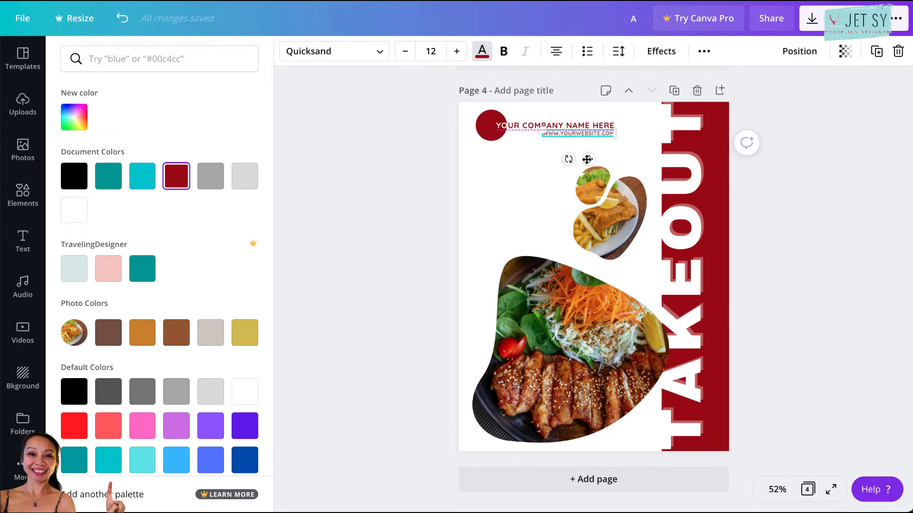
# Move the fried fish and fries photo right and slightly down so it overlaps the red strip's edge.
pyautogui.click(625, 236)
pyautogui.moveTo(618, 225); pyautogui.dragTo(646, 222)
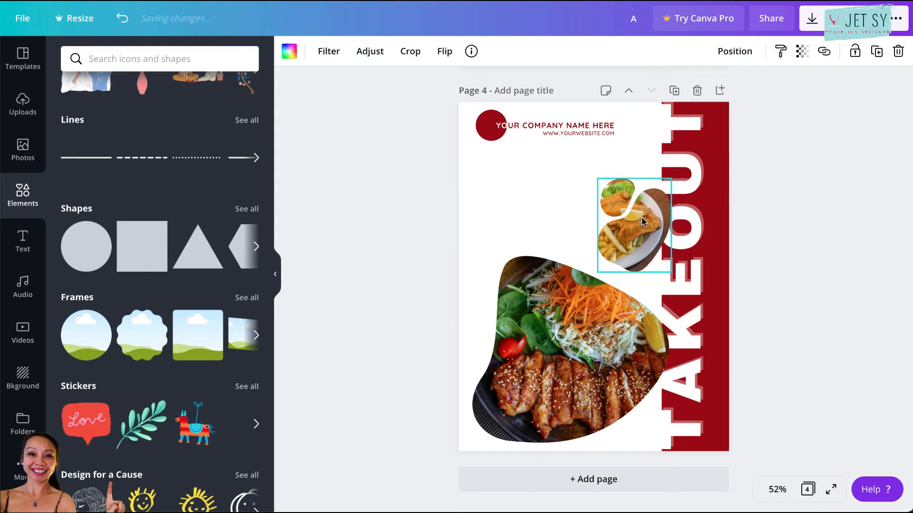
pyautogui.click(550, 216)
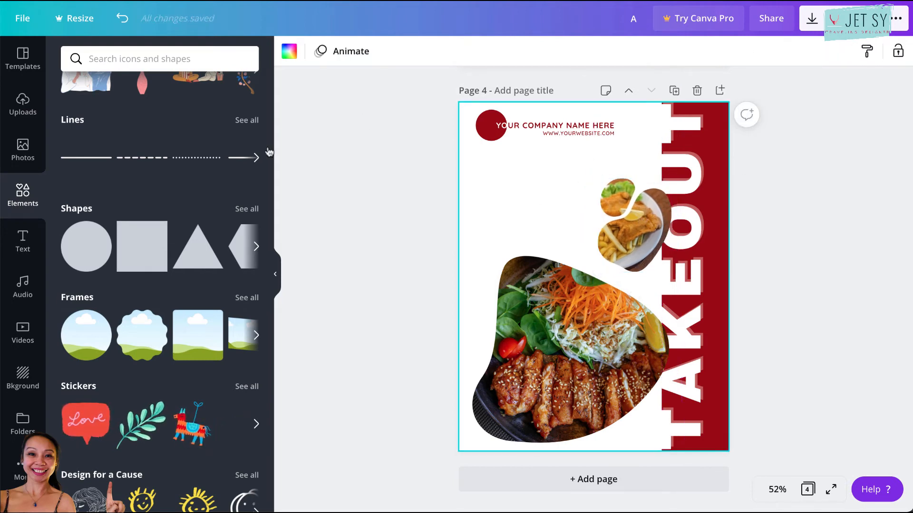
# Find an Instagram logo in the elements library, add the round blue one and place it below the website text.
pyautogui.click(139, 59)
pyautogui.write('INSTA')
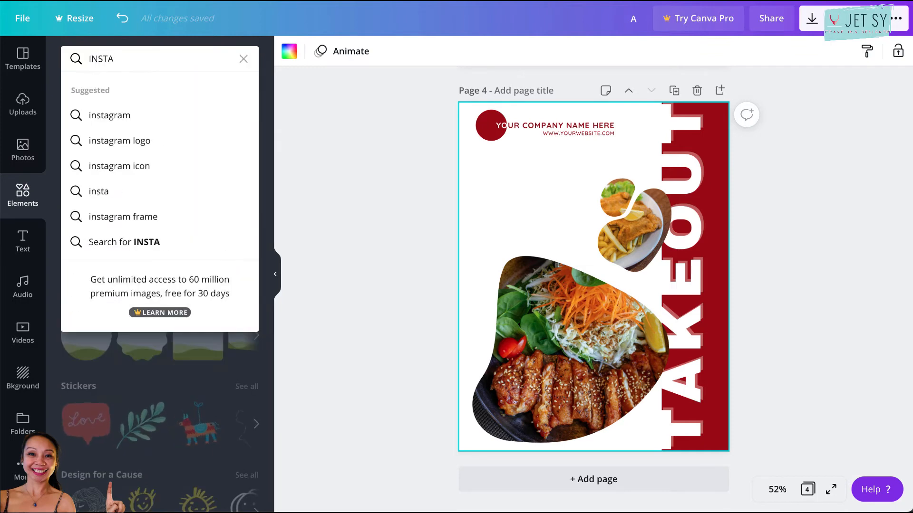
pyautogui.click(141, 138)
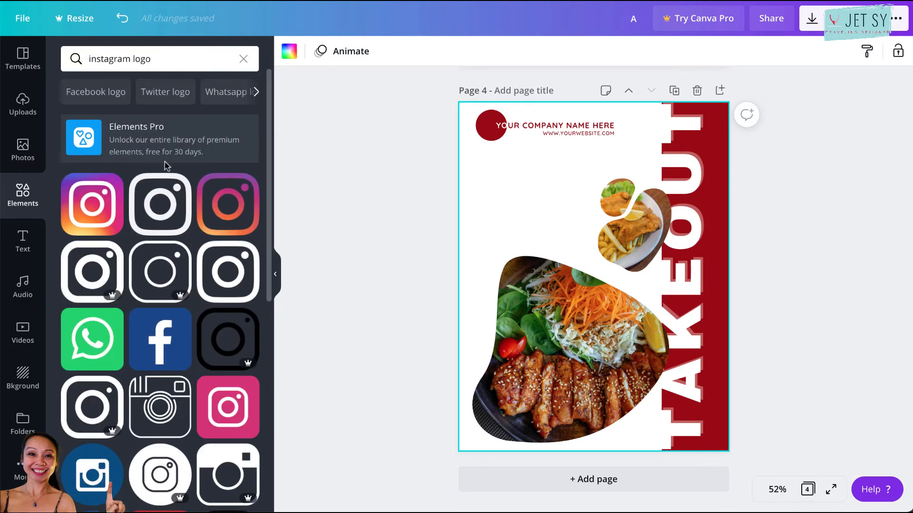
pyautogui.click(93, 470)
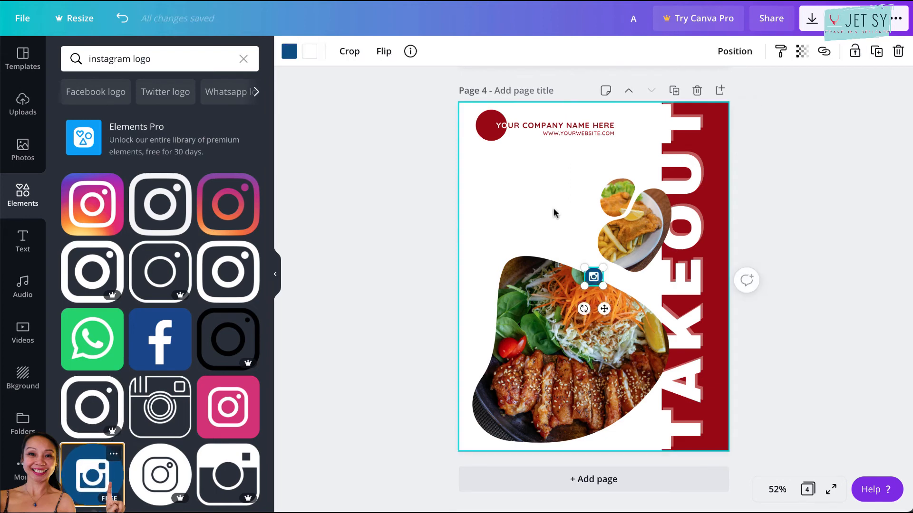
pyautogui.moveTo(595, 275); pyautogui.dragTo(552, 150)
# Add the round Facebook logo from the elements library and fit it beside the Instagram logo.
pyautogui.click(215, 58)
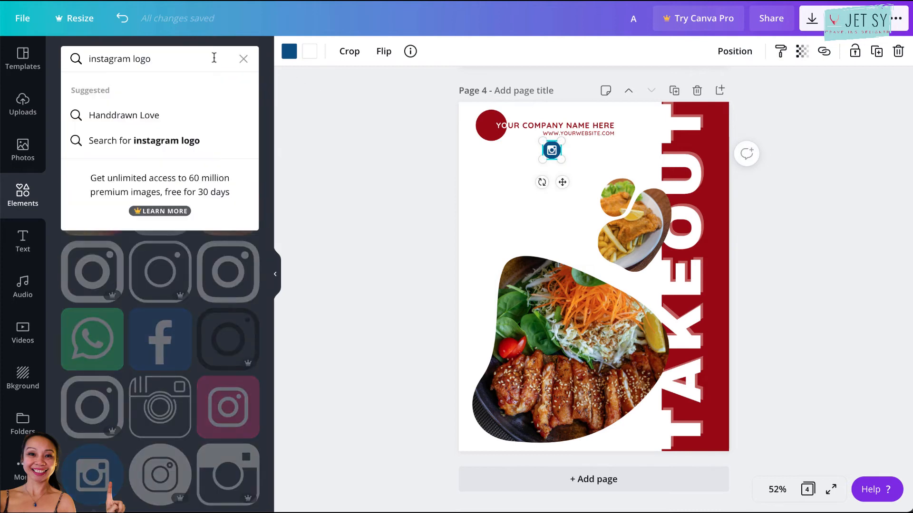
pyautogui.doubleClick(114, 58)
pyautogui.write('FACEBO')
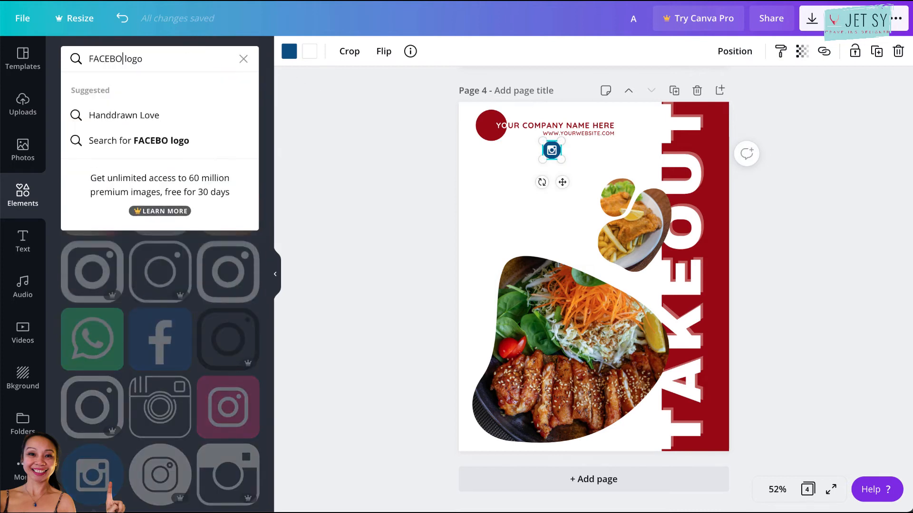
pyautogui.write('KK')
pyautogui.press('BackSpace')
pyautogui.press('BackSpace')
pyautogui.write('OK')
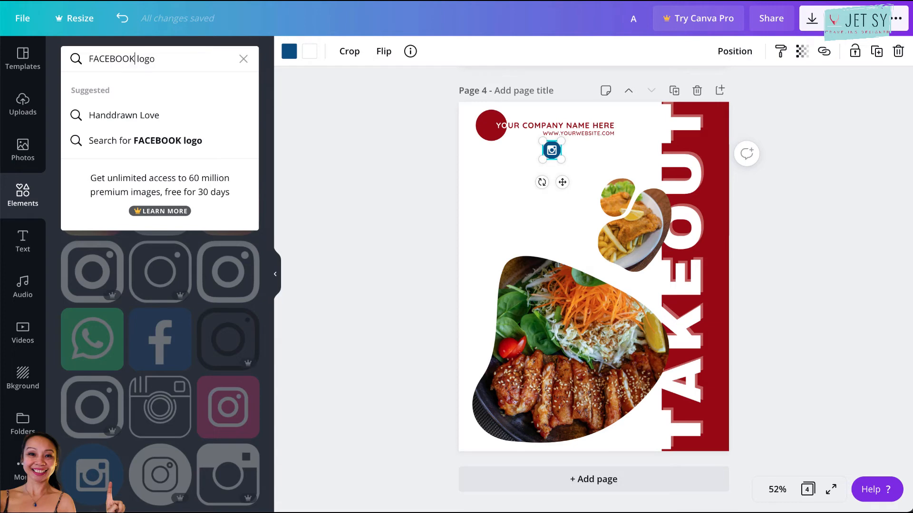
pyautogui.press('Return')
pyautogui.click(159, 205)
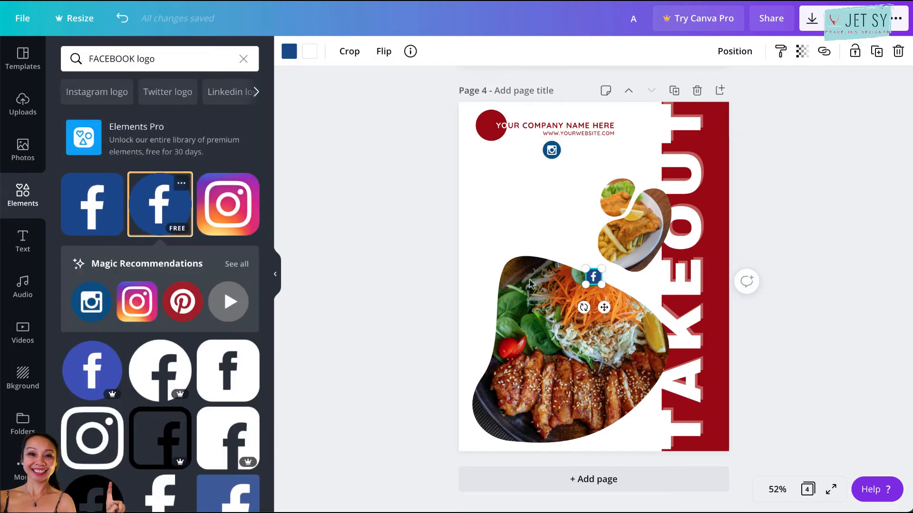
pyautogui.moveTo(593, 278); pyautogui.dragTo(579, 152)
pyautogui.click(532, 198)
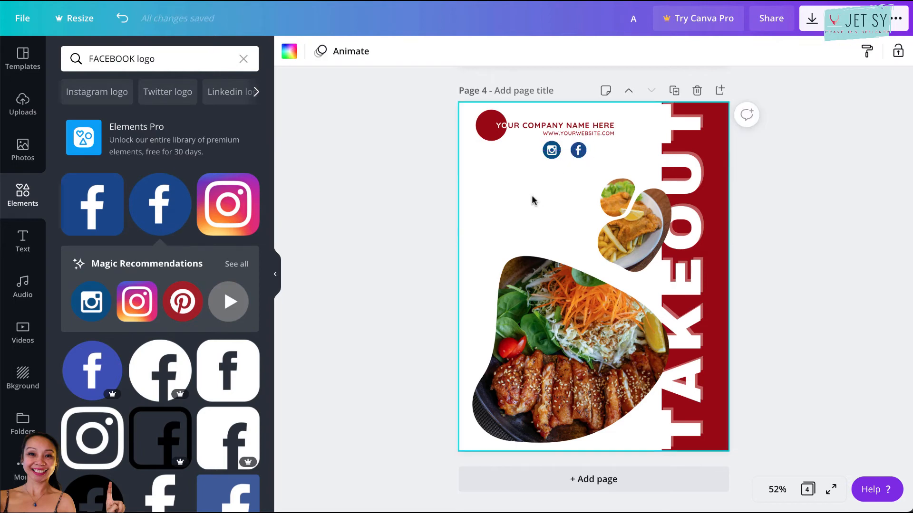
pyautogui.click(580, 150)
pyautogui.moveTo(586, 157); pyautogui.dragTo(590, 162)
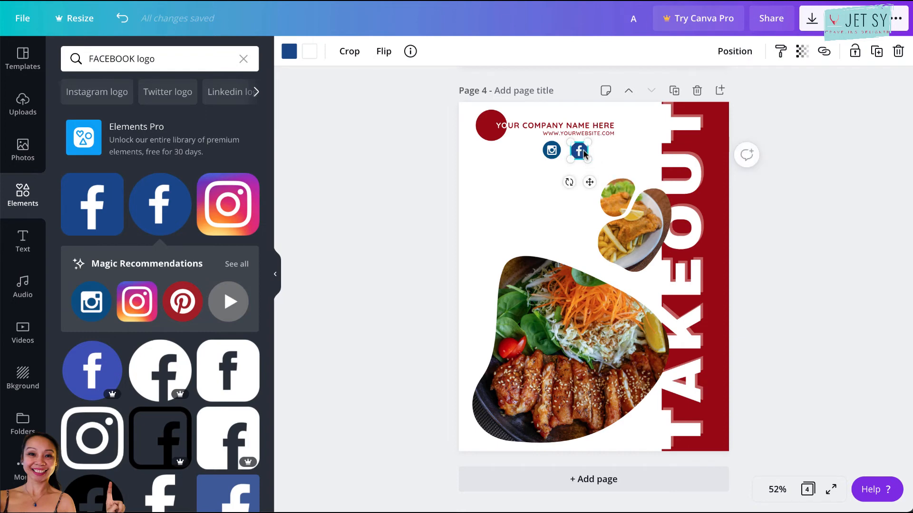
# Add the round Twitter logo from the elements library and line it up to the right of the Facebook logo.
pyautogui.doubleClick(116, 57)
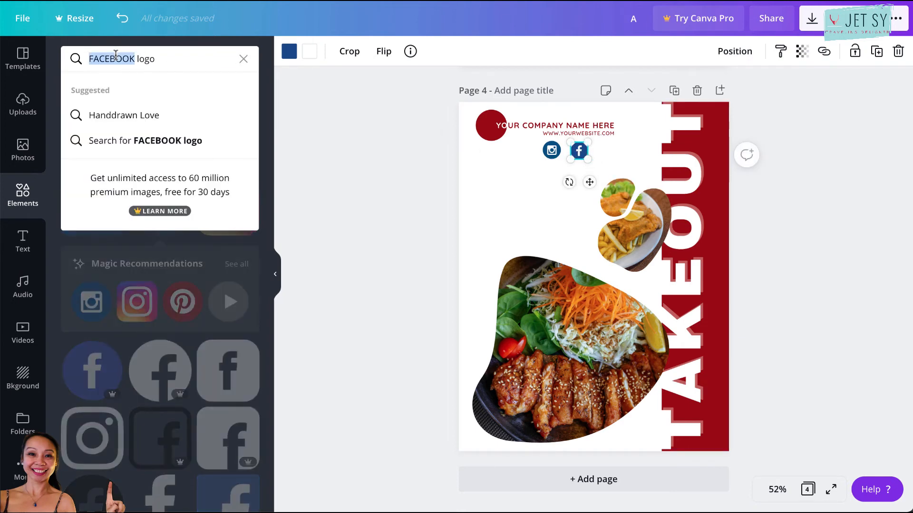
pyautogui.write('TWITTER')
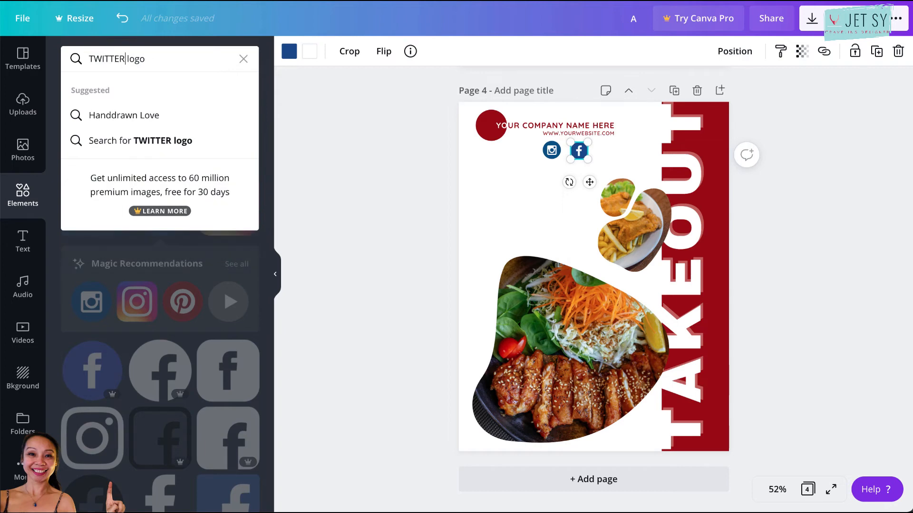
pyautogui.press('Return')
pyautogui.click(92, 204)
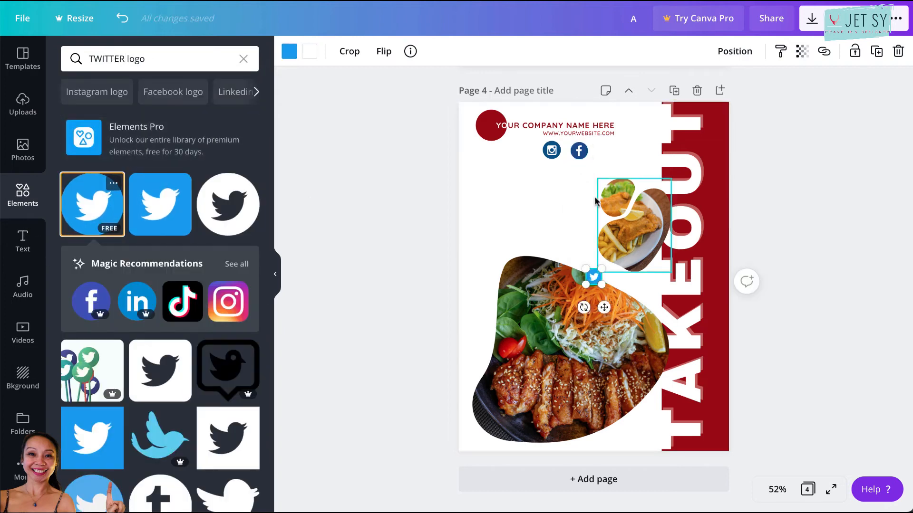
pyautogui.moveTo(597, 195); pyautogui.dragTo(604, 151)
pyautogui.moveTo(524, 151); pyautogui.dragTo(614, 151)
# Recolor the Instagram, Facebook and Twitter logos with the document's dark red #960810.
pyautogui.click(550, 151)
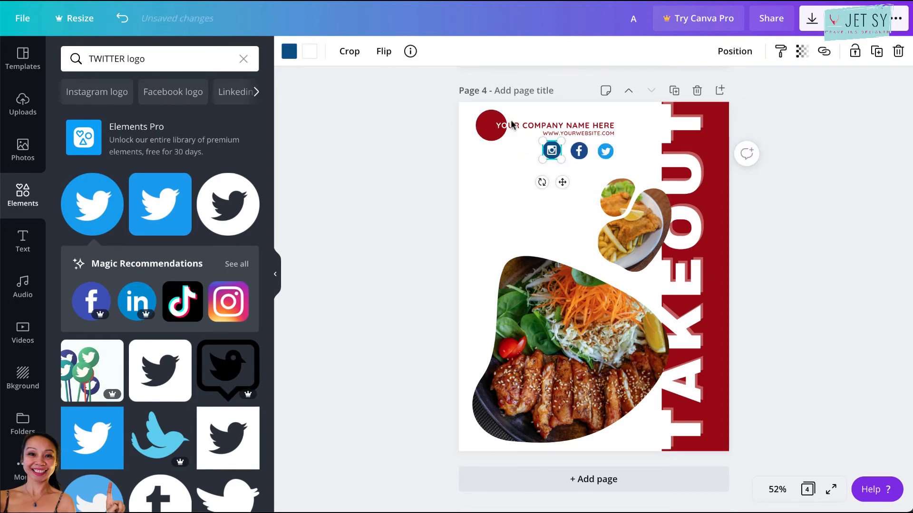
pyautogui.click(293, 51)
pyautogui.click(74, 211)
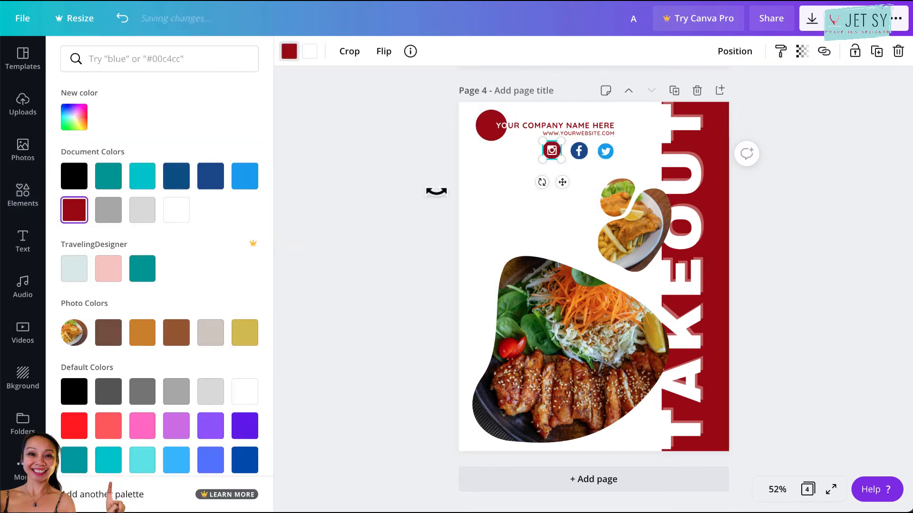
pyautogui.click(580, 151)
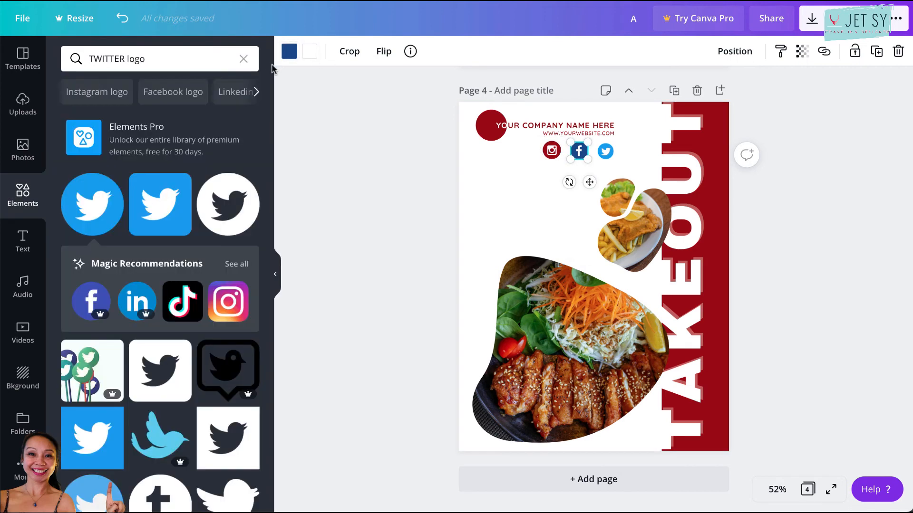
pyautogui.click(288, 51)
pyautogui.click(245, 176)
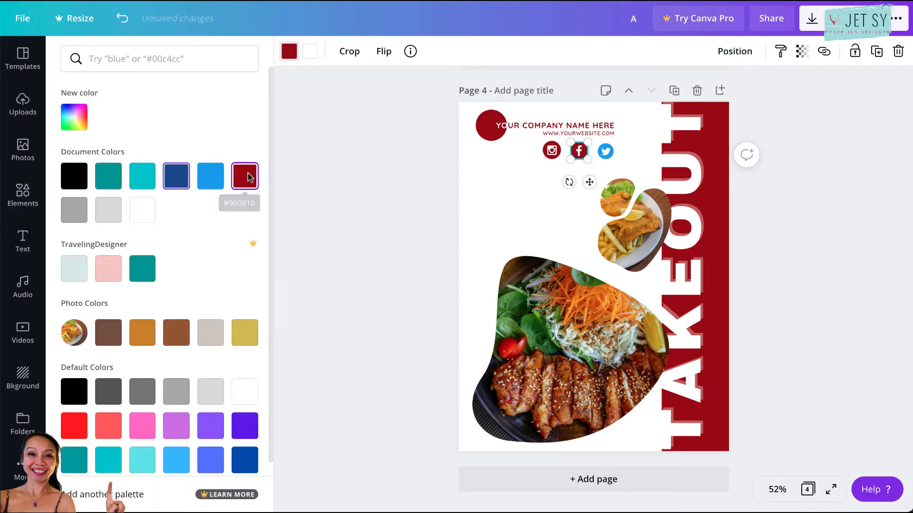
pyautogui.click(605, 152)
pyautogui.click(244, 176)
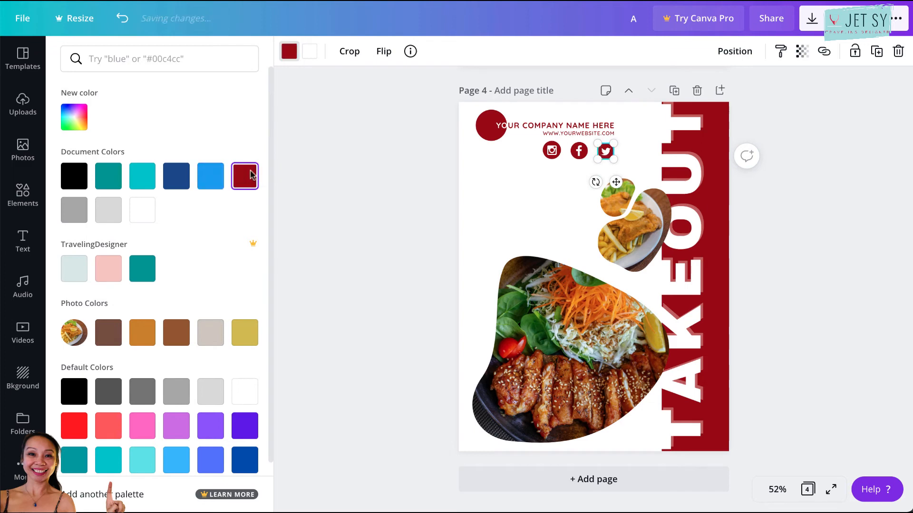
pyautogui.press('Escape')
pyautogui.click(624, 152)
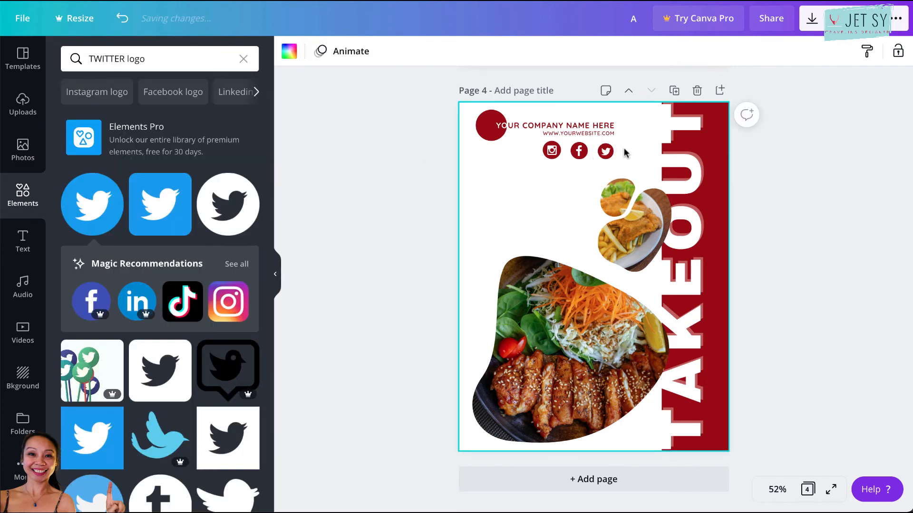
# Fine-tune the sizes of the Twitter, Facebook and Instagram logos so all three match at about 0.6 wide and high.
pyautogui.click(605, 151)
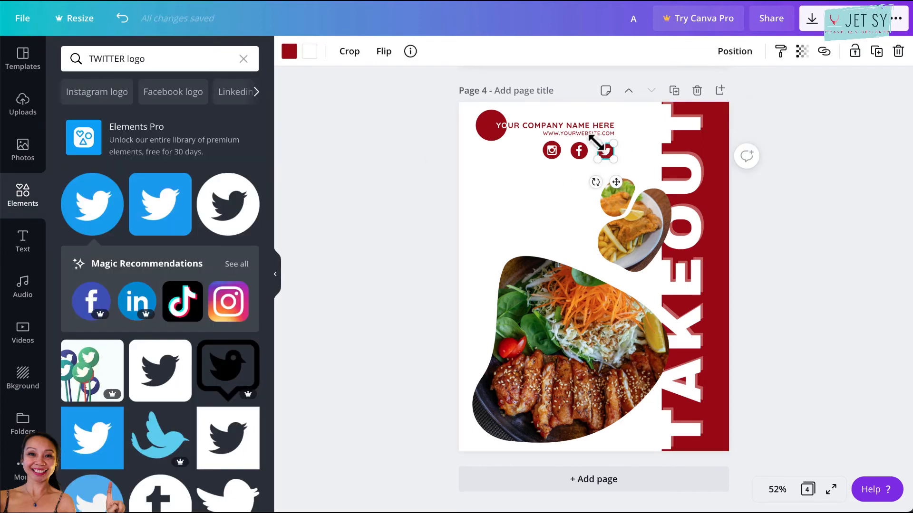
pyautogui.moveTo(595, 141); pyautogui.dragTo(595, 142)
pyautogui.click(577, 149)
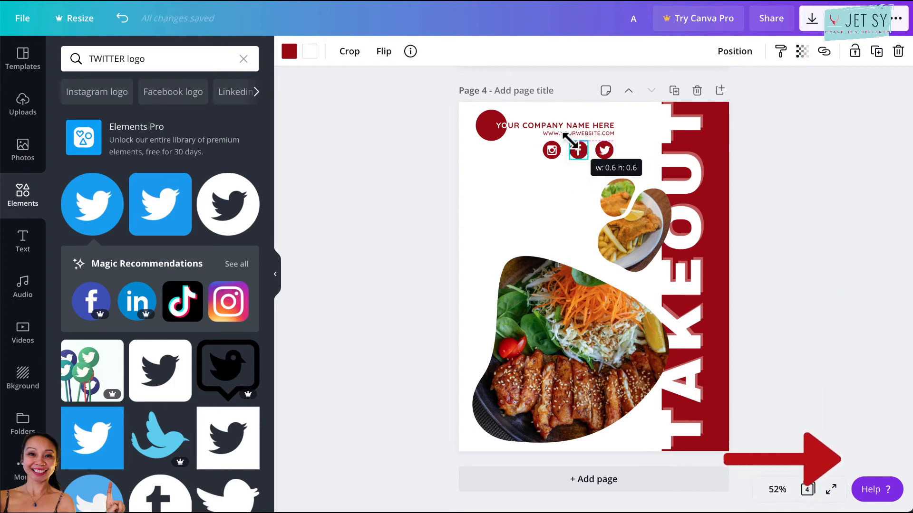
pyautogui.click(550, 153)
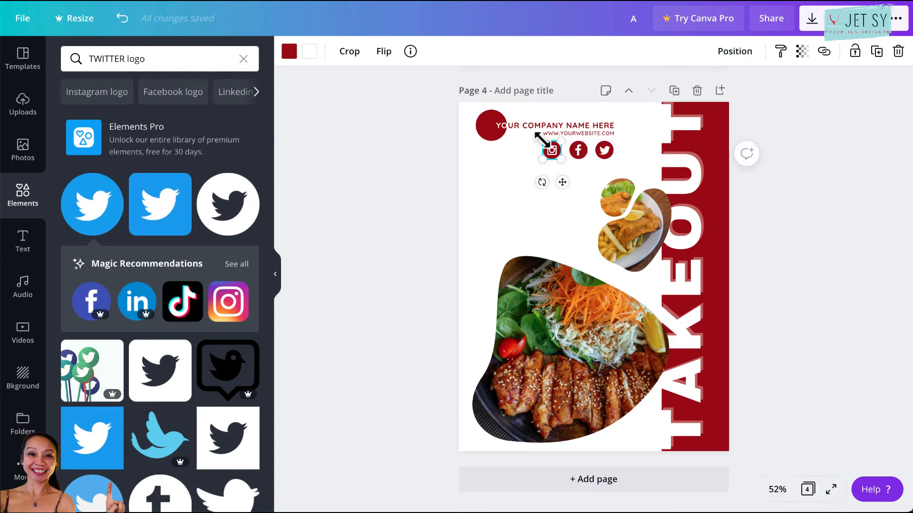
pyautogui.moveTo(543, 141); pyautogui.dragTo(542, 139)
# Select the three social logos together and space them evenly horizontally.
pyautogui.click(646, 144)
pyautogui.moveTo(628, 146); pyautogui.dragTo(552, 161)
pyautogui.click(760, 52)
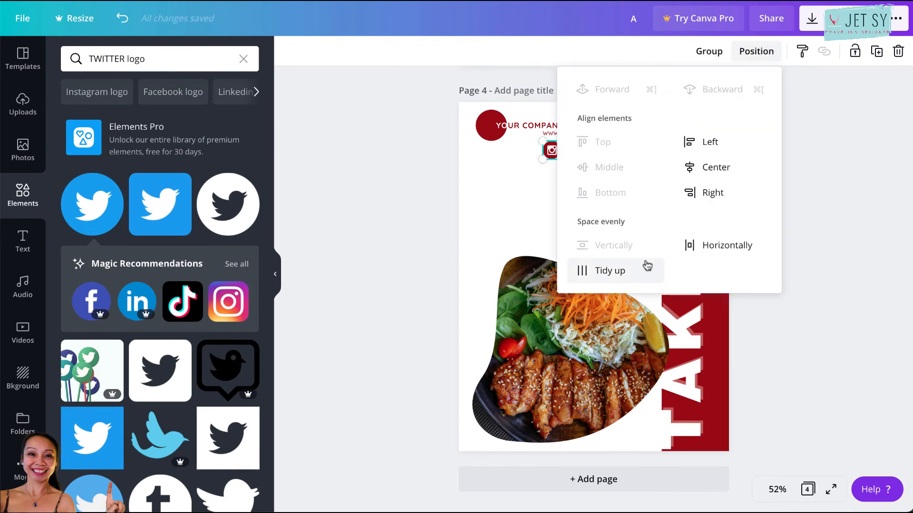
pyautogui.click(708, 246)
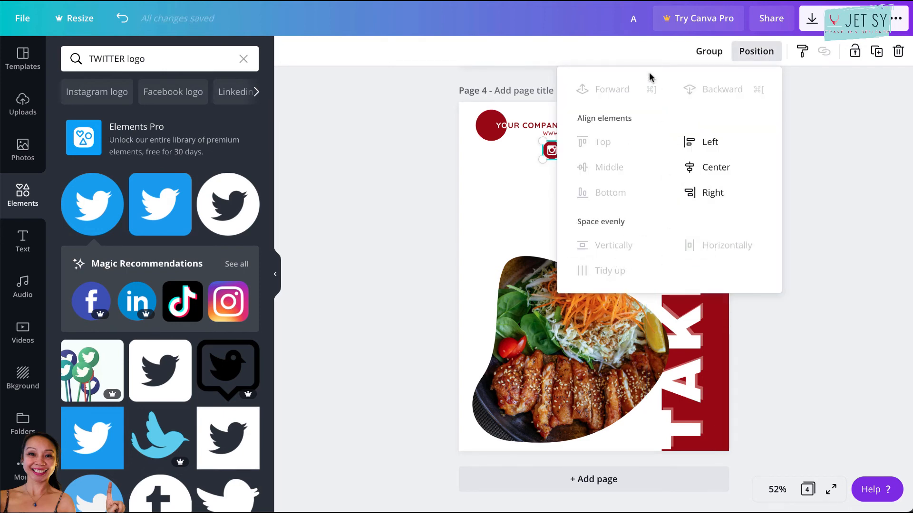
pyautogui.click(817, 180)
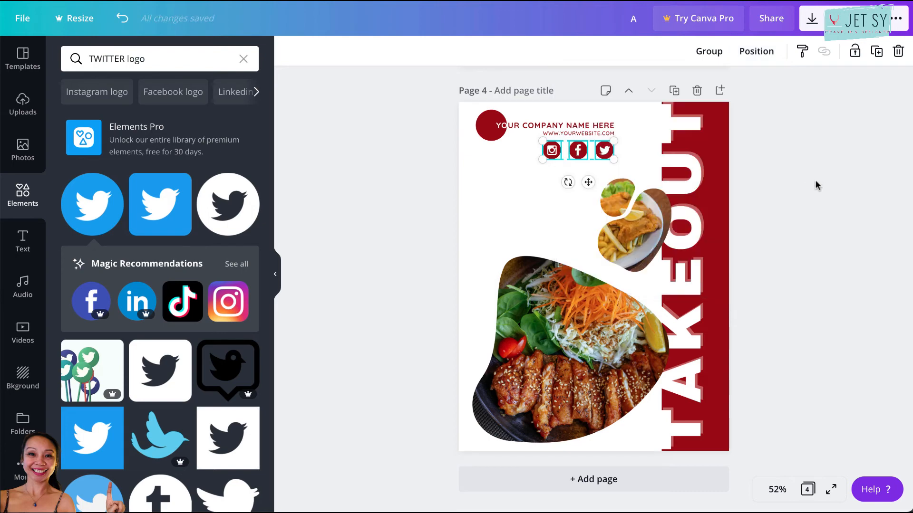
pyautogui.click(579, 155)
pyautogui.moveTo(628, 141); pyautogui.dragTo(529, 167)
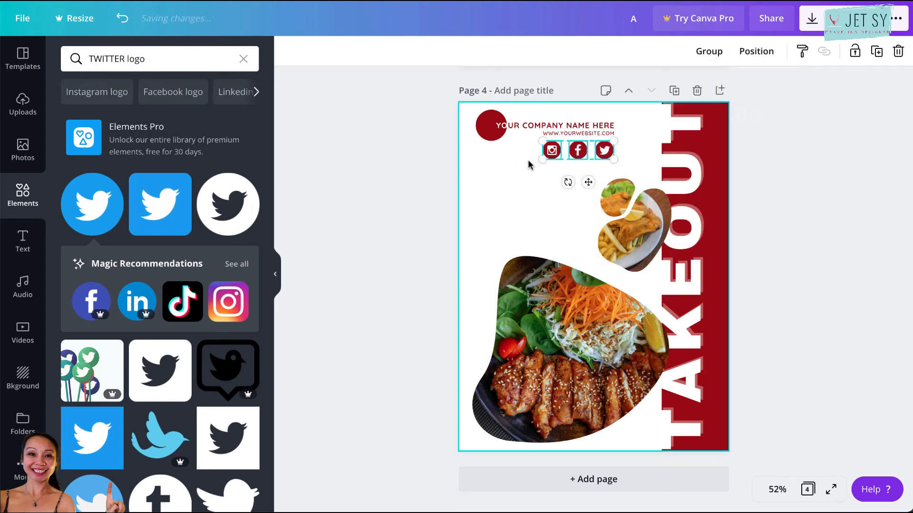
pyautogui.click(756, 52)
pyautogui.click(851, 136)
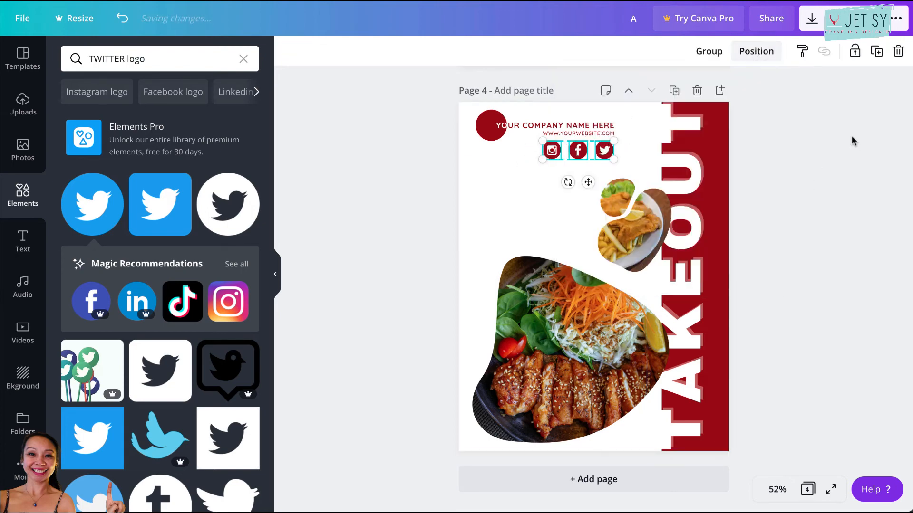
pyautogui.click(552, 196)
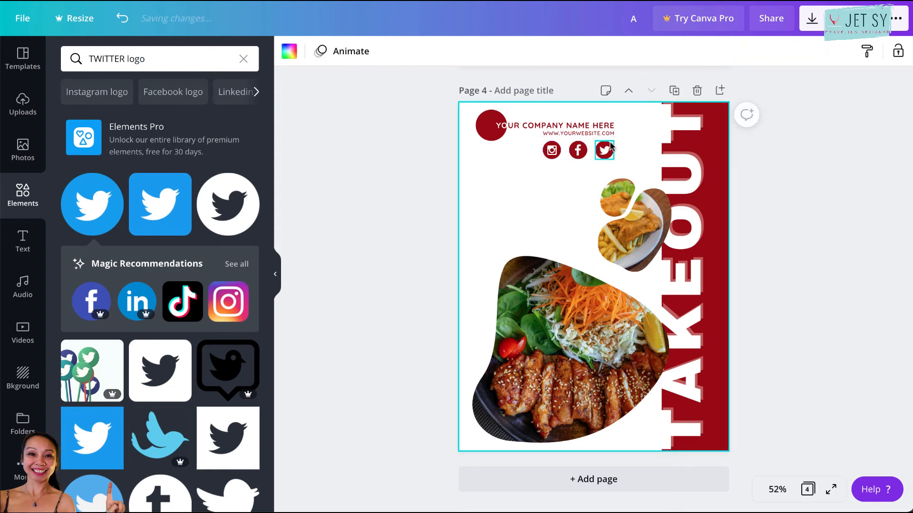
# Add a new text box with the Quicksand font at size 14.
pyautogui.press('t')
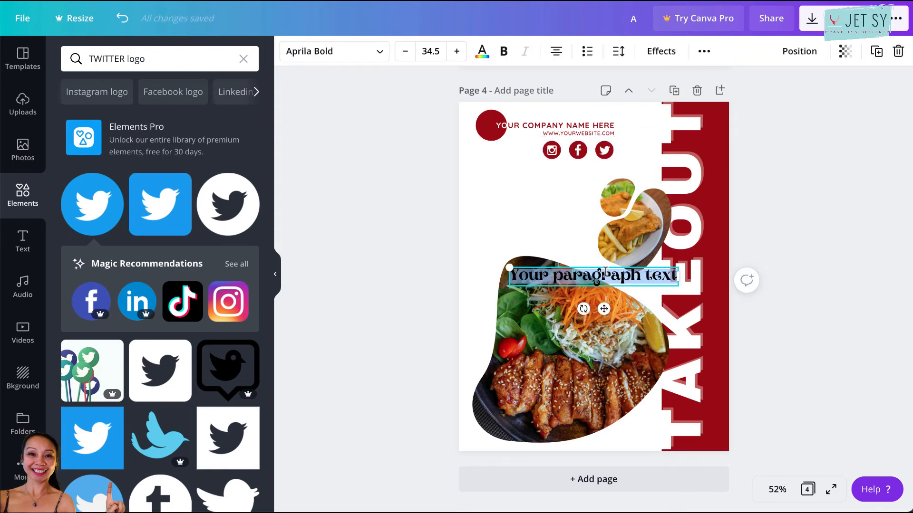
pyautogui.click(379, 51)
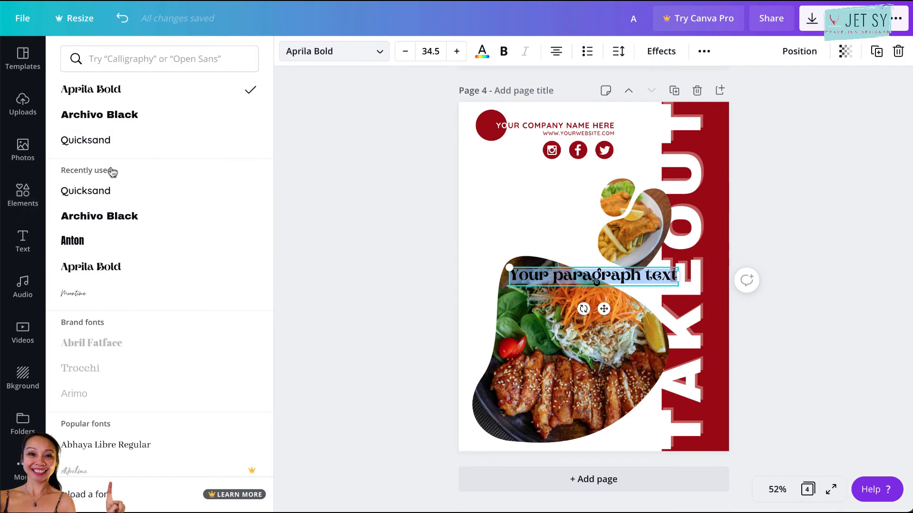
pyautogui.click(110, 192)
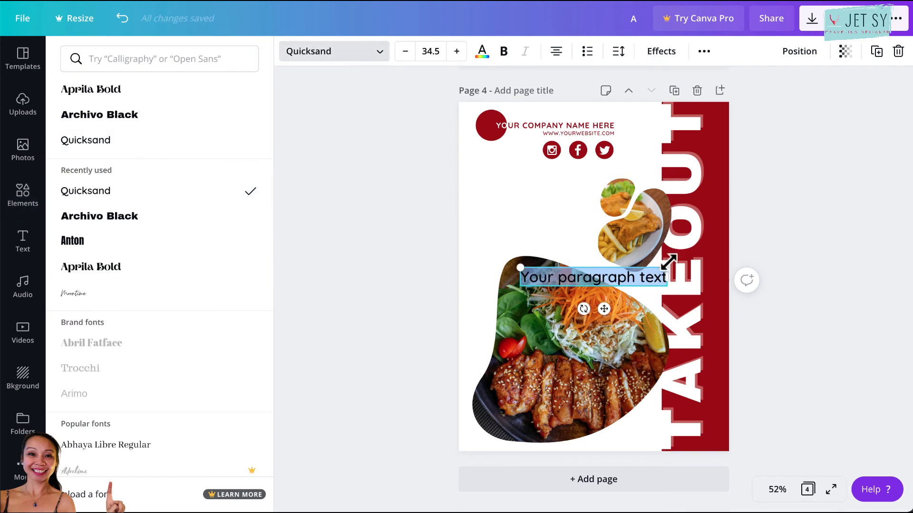
pyautogui.click(432, 51)
pyautogui.write('14')
pyautogui.press('Return')
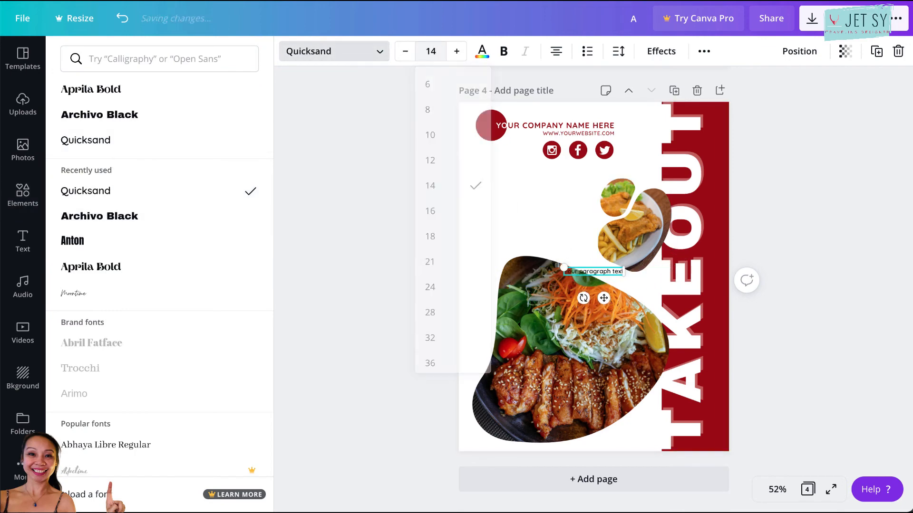
# Place the text box below the social logos and fill it with a wider, left-aligned Lorem ipsum placeholder paragraph.
pyautogui.moveTo(604, 298); pyautogui.dragTo(523, 200)
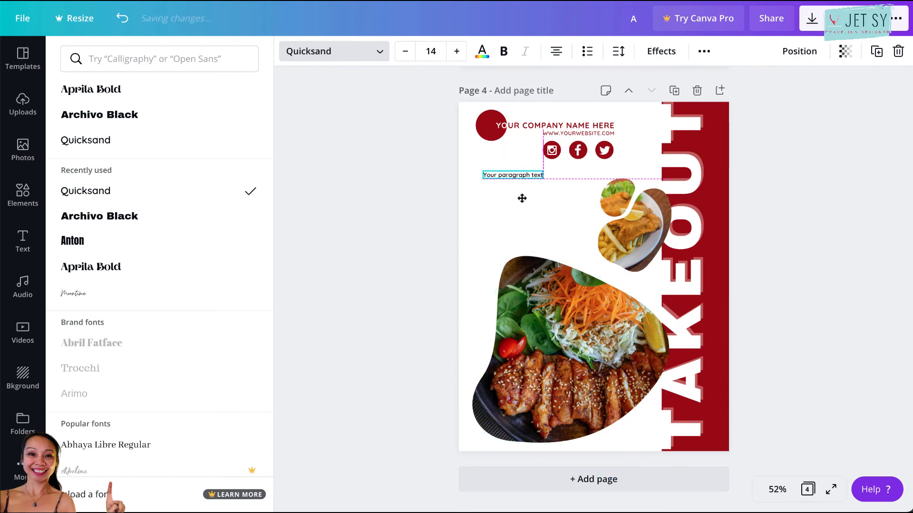
pyautogui.write('Lorem ipsum dolor sit amet, consectetur adipiscing elit, sed do eiusmod tempor incididunt ut labore et dolore magna aliqua. Ut enim ad minim veniam, quis nostrud')
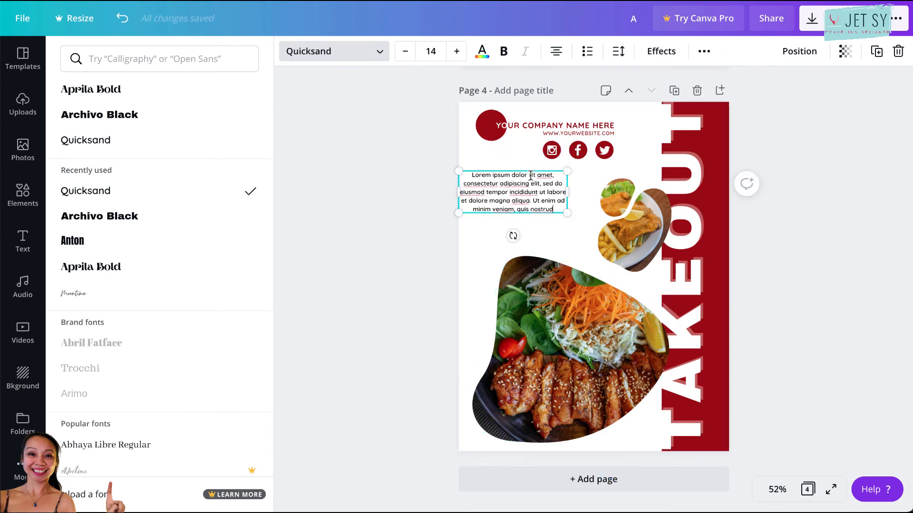
pyautogui.click(555, 52)
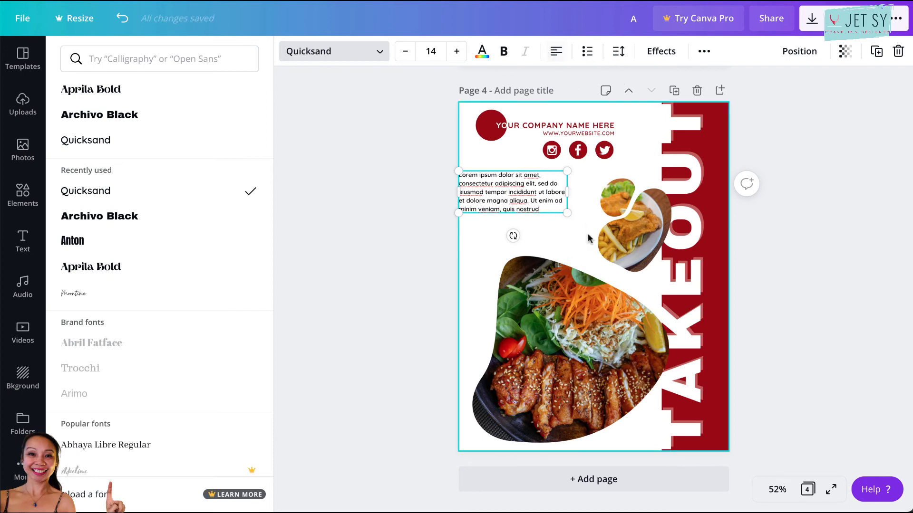
pyautogui.moveTo(567, 192); pyautogui.dragTo(594, 188)
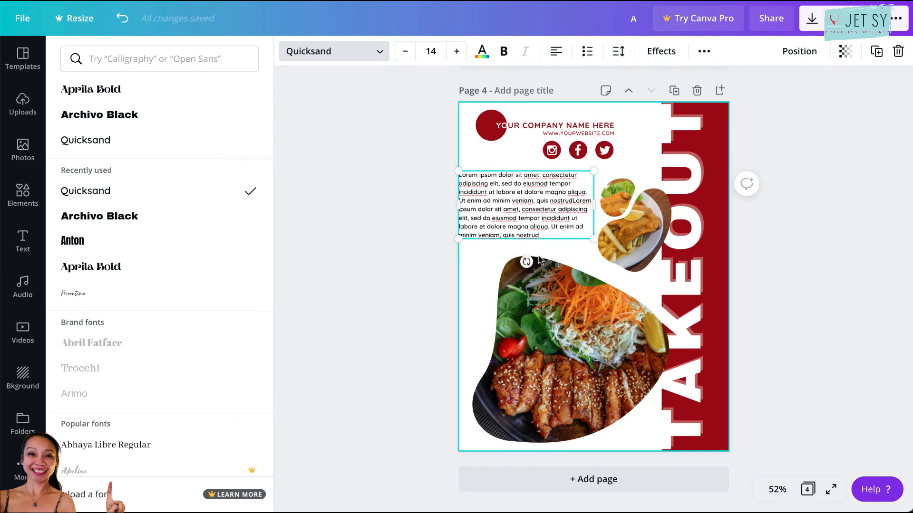
pyautogui.click(738, 130)
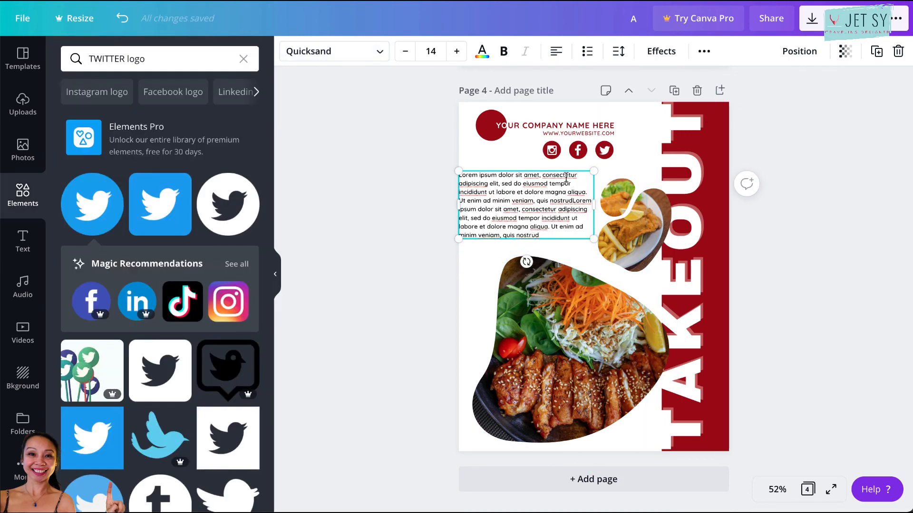
# Align the paragraph's left edge with the red circle and narrow it to clear the fish photo, centring it between the logos and large photo.
pyautogui.moveTo(565, 169); pyautogui.dragTo(583, 165)
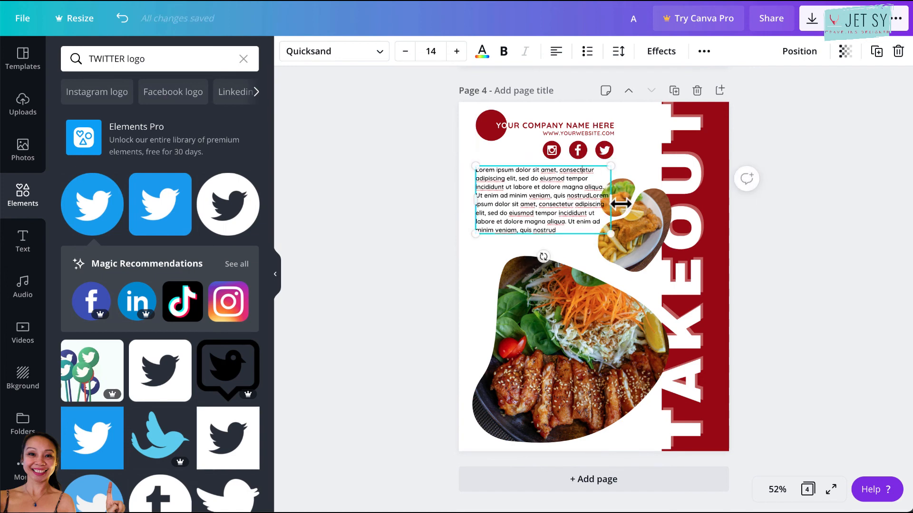
pyautogui.moveTo(611, 203); pyautogui.dragTo(591, 204)
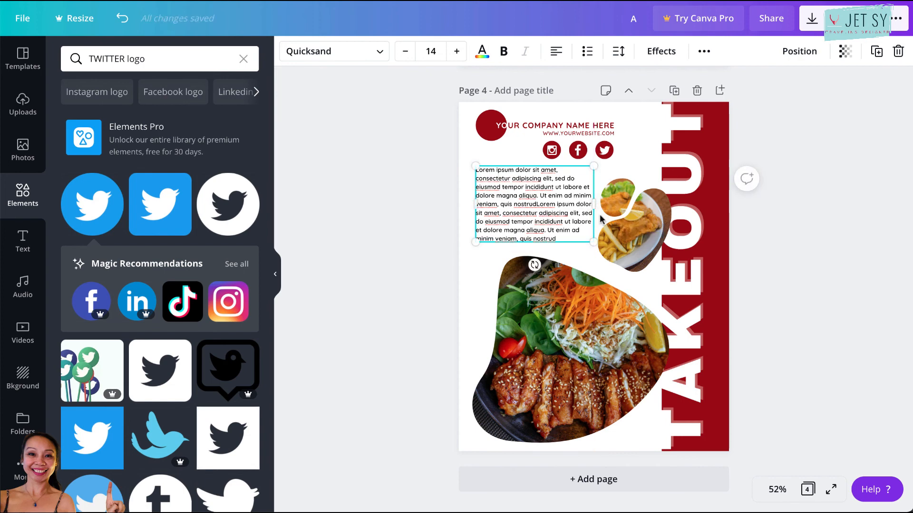
pyautogui.click(833, 265)
pyautogui.moveTo(570, 215); pyautogui.dragTo(567, 219)
pyautogui.tripleClick(568, 221)
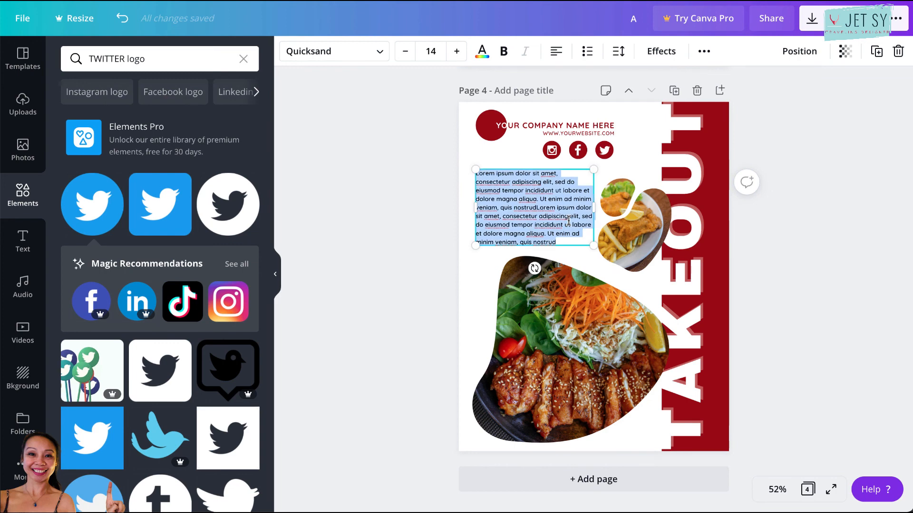
pyautogui.click(840, 239)
# Duplicate the red strip and place the copy along the page's left edge as a narrow border.
pyautogui.click(723, 116)
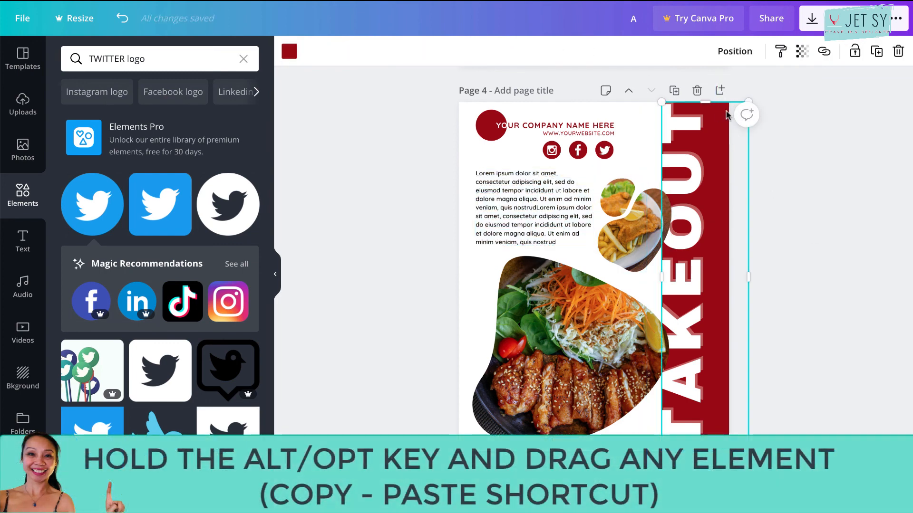
pyautogui.moveTo(726, 116); pyautogui.dragTo(449, 114)
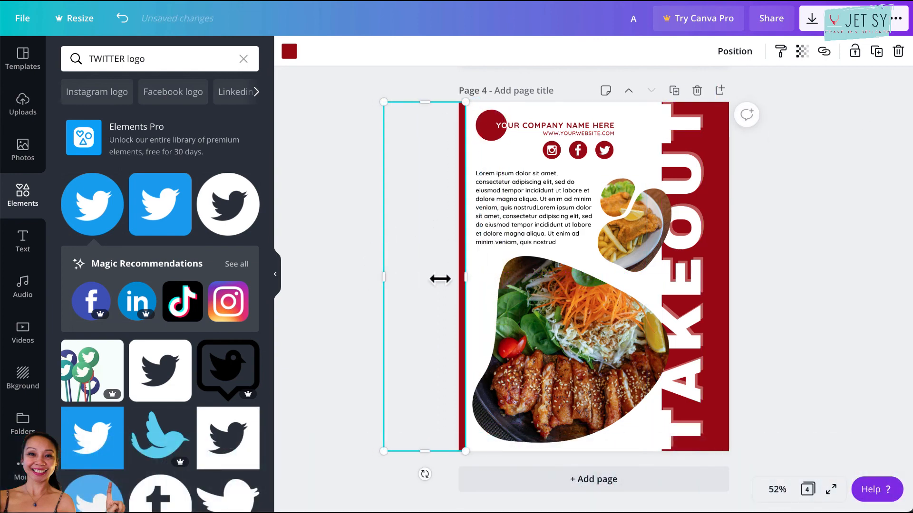
pyautogui.moveTo(440, 279); pyautogui.dragTo(454, 280)
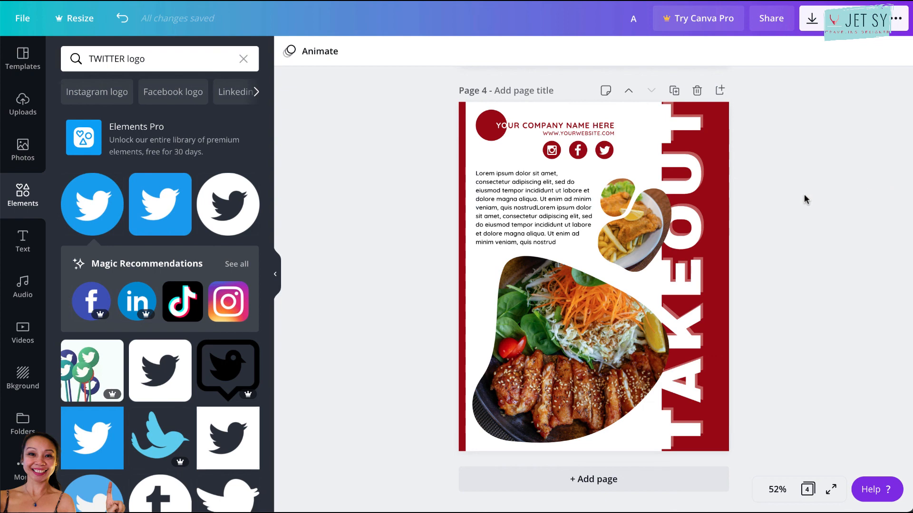
pyautogui.scroll(1, 785, 230)
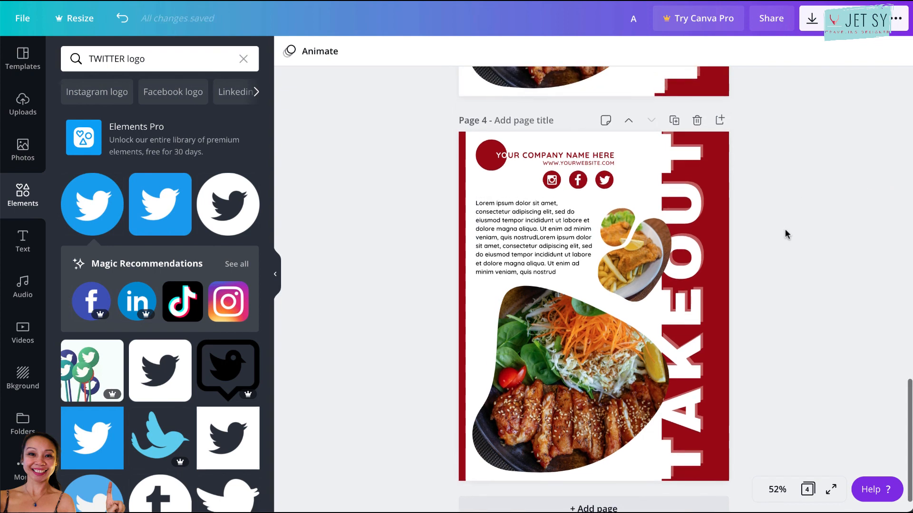
pyautogui.scroll(-1, 785, 230)
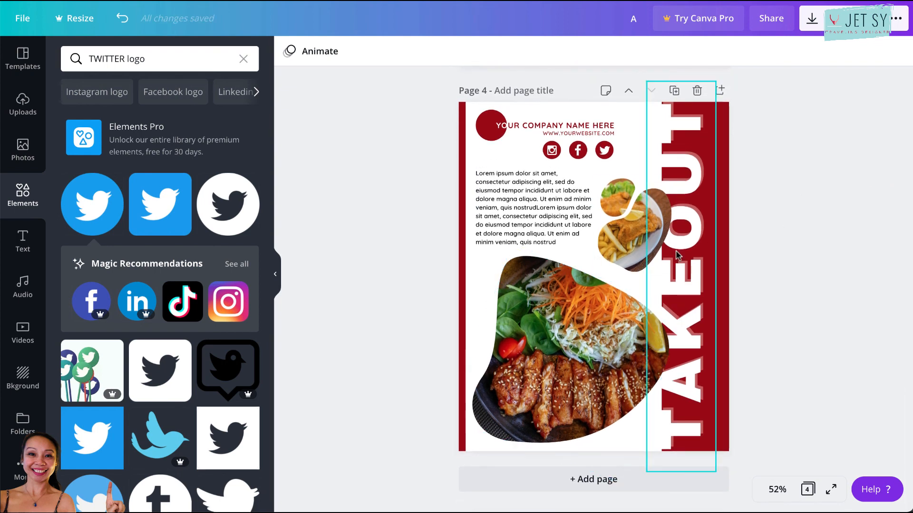